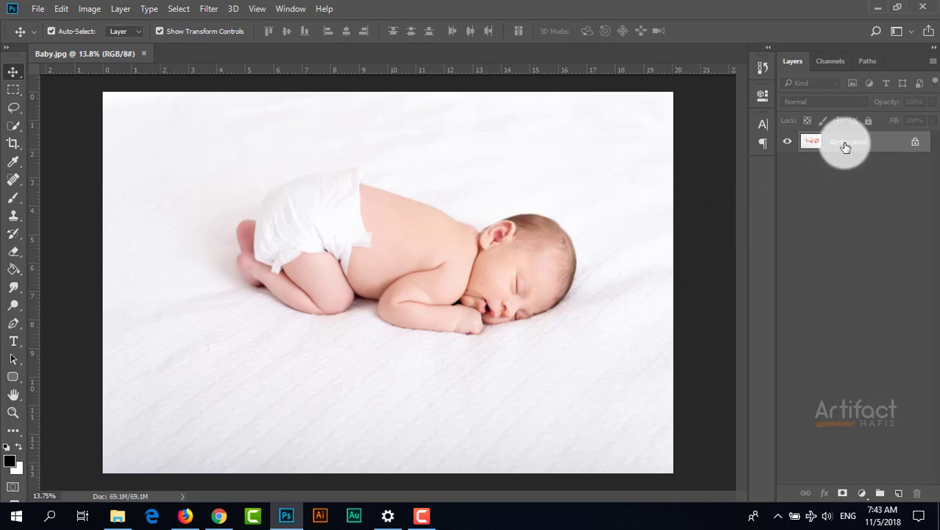
Duplicate the Background layer and open the copy in the Camera Raw filter
{"action": "left_click_drag", "start_coordinate": [845, 145], "coordinate": [898, 493]}
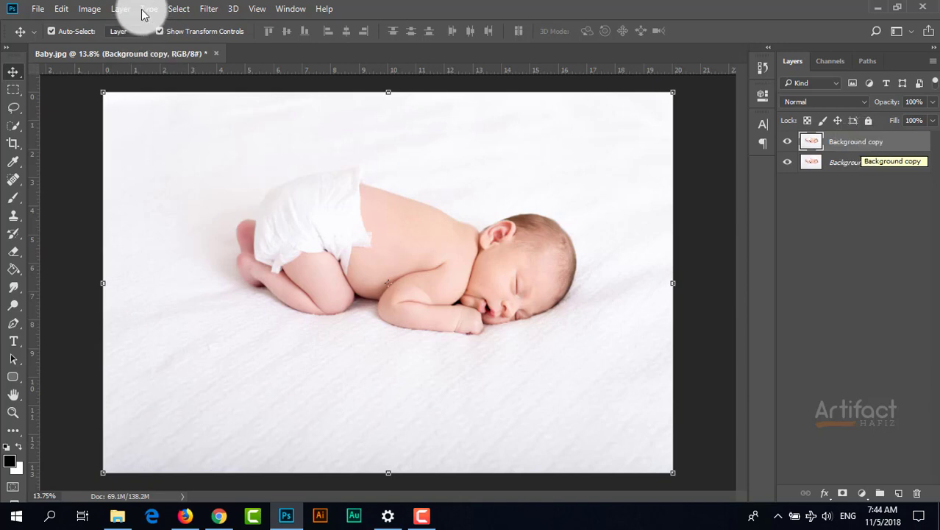
{"action": "left_click", "coordinate": [208, 8]}
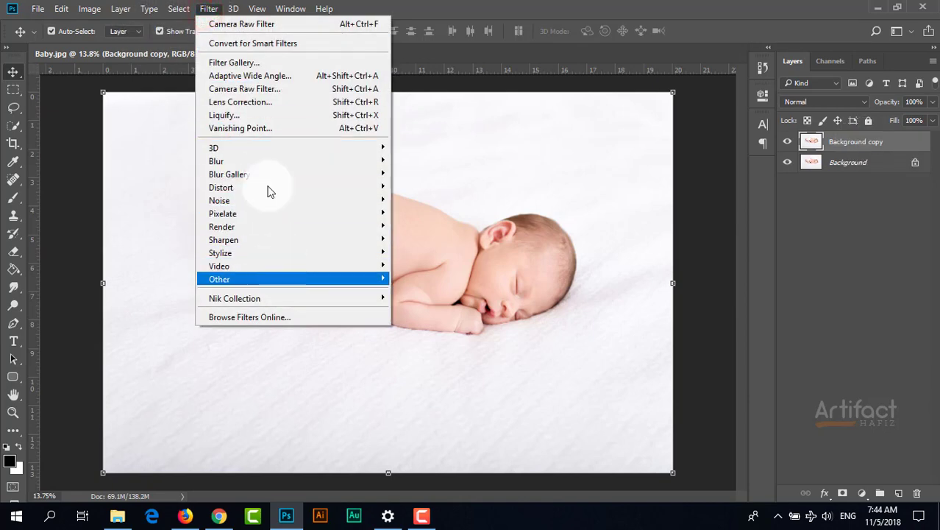
{"action": "left_click", "coordinate": [257, 89]}
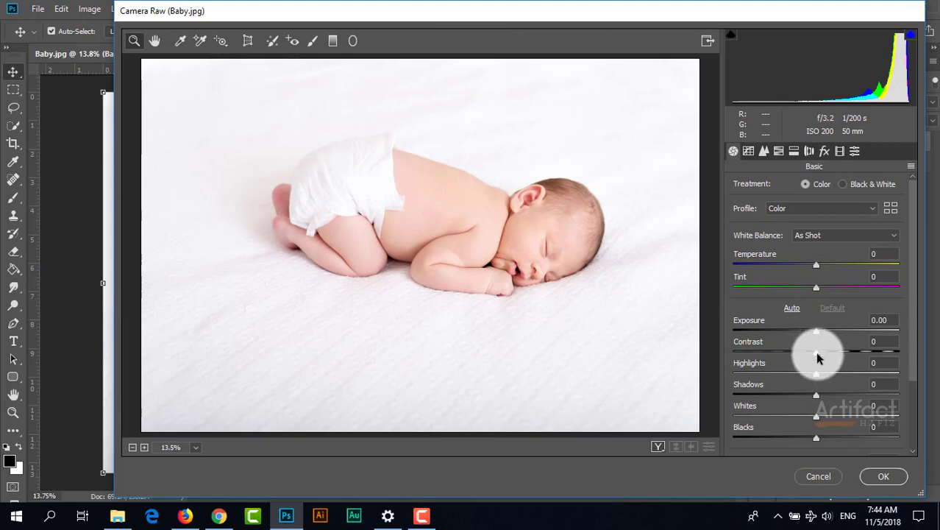
Apply Contrast -23, Highlights -81 and Clarity +14 to the copied layer, and compare the photo with the layer hidden and shown
{"action": "left_click_drag", "start_coordinate": [817, 358], "coordinate": [799, 358]}
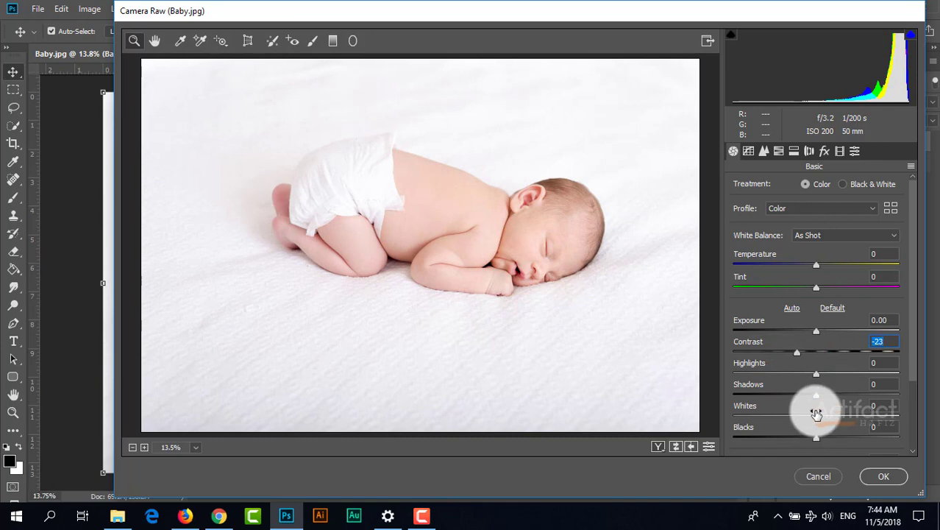
{"action": "left_click_drag", "start_coordinate": [816, 373], "coordinate": [749, 380]}
{"action": "scroll", "coordinate": [824, 352], "scroll_direction": "down", "scroll_amount": 2}
{"action": "scroll", "coordinate": [824, 352], "scroll_direction": "down", "scroll_amount": 1}
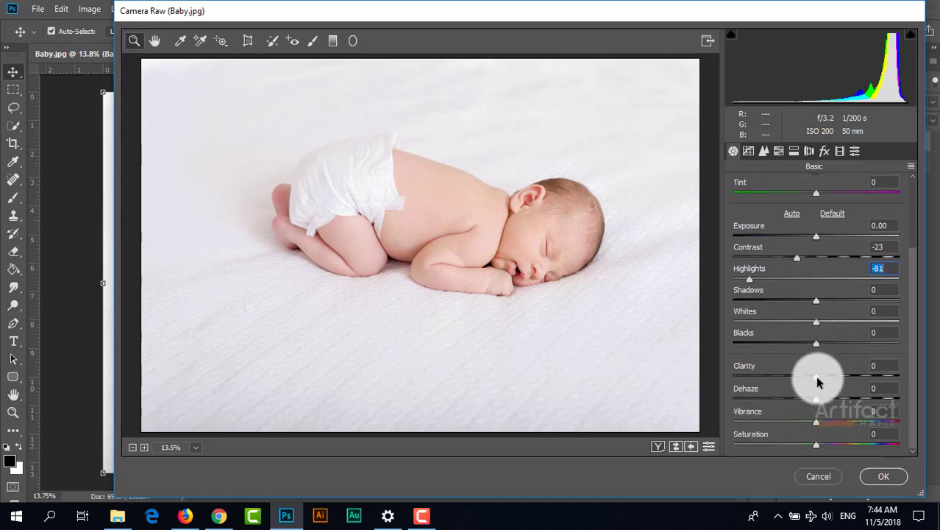
{"action": "left_click_drag", "start_coordinate": [817, 378], "coordinate": [826, 381]}
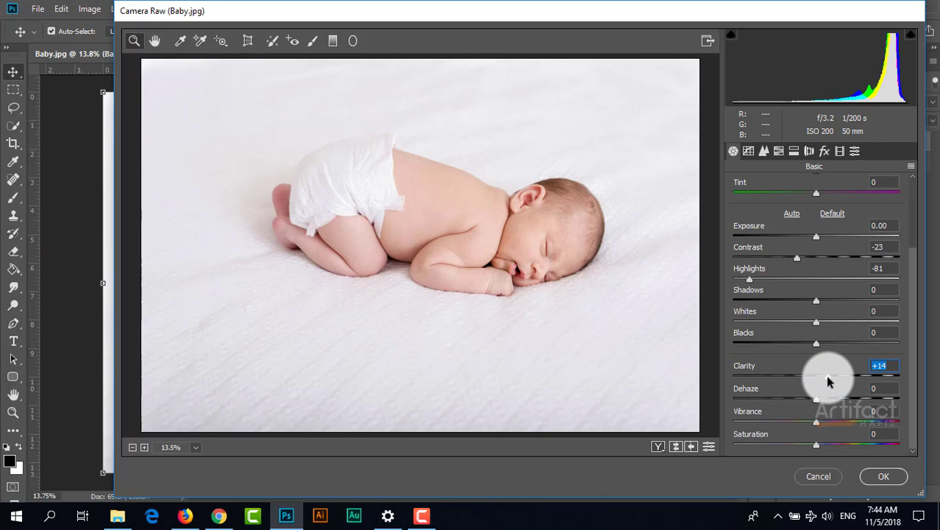
{"action": "left_click", "coordinate": [873, 478]}
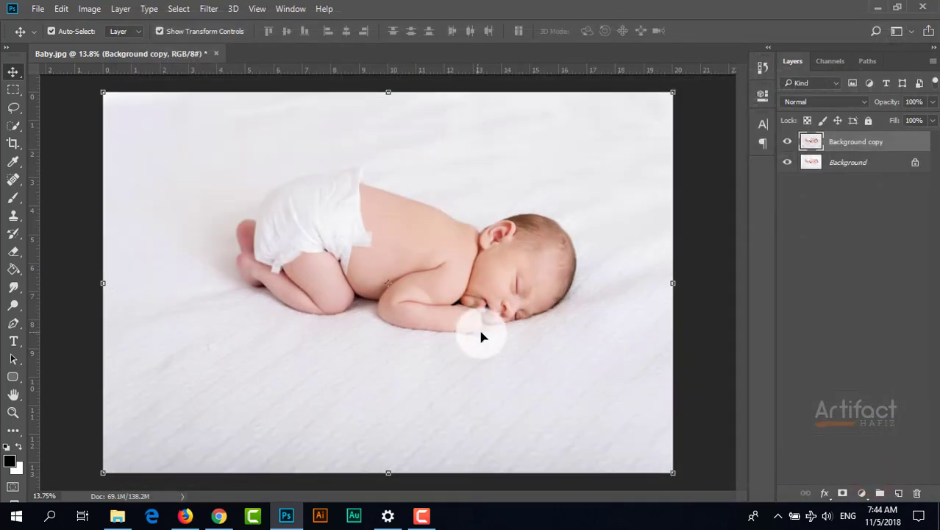
{"action": "left_click", "coordinate": [787, 142]}
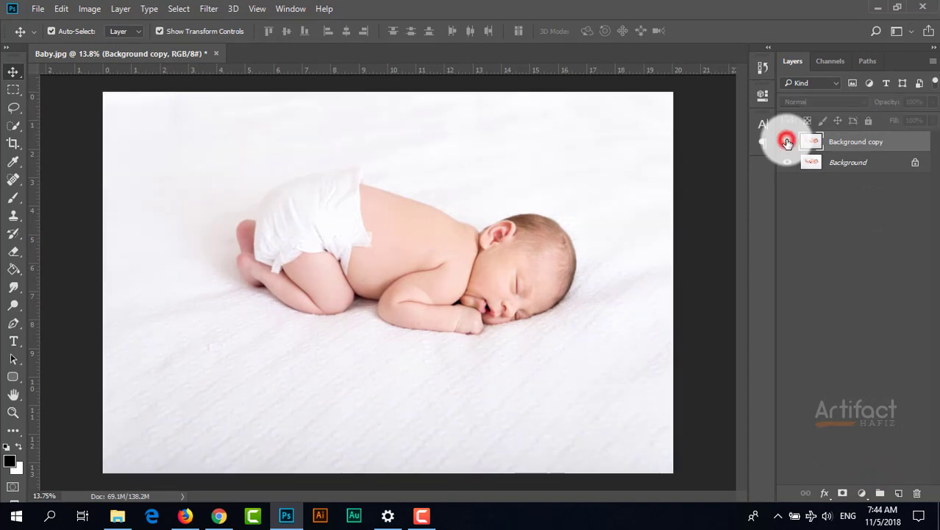
{"action": "left_click", "coordinate": [788, 142]}
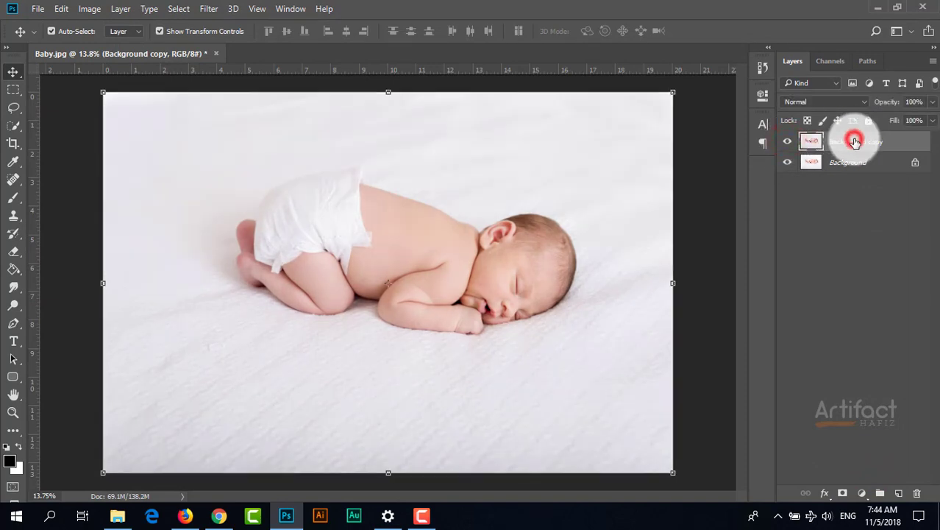
Duplicate the Background copy layer and apply a High Pass filter with a radius slightly above 4 pixels to the duplicate
{"action": "left_click", "coordinate": [855, 141]}
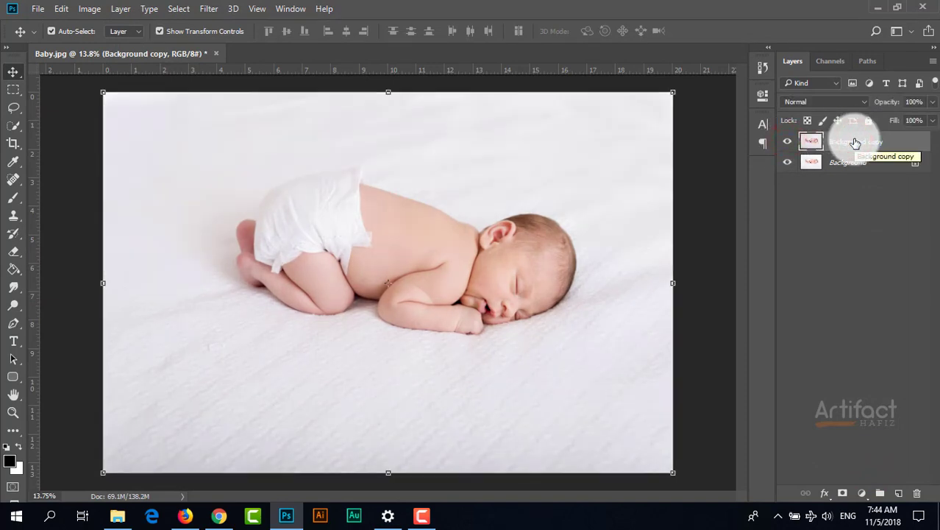
{"action": "left_click_drag", "start_coordinate": [855, 142], "coordinate": [899, 492]}
{"action": "left_click", "coordinate": [851, 141]}
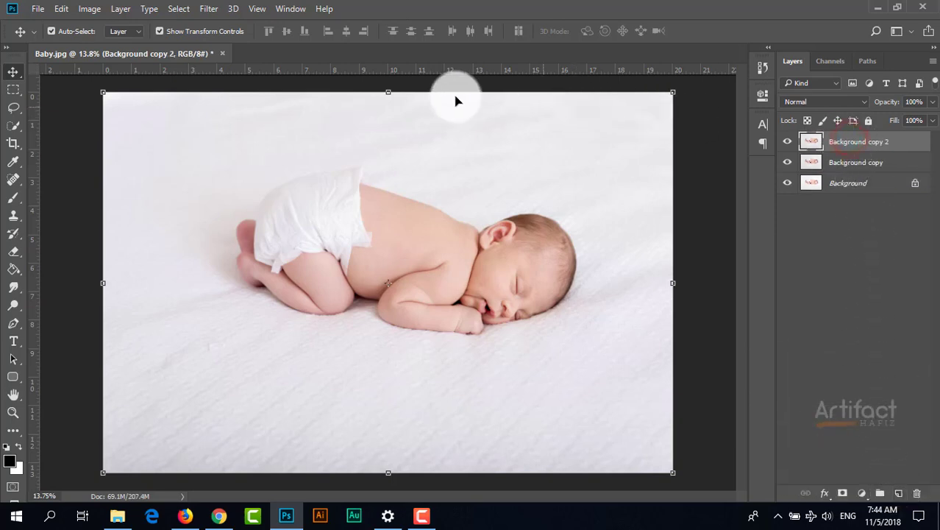
{"action": "left_click", "coordinate": [202, 8]}
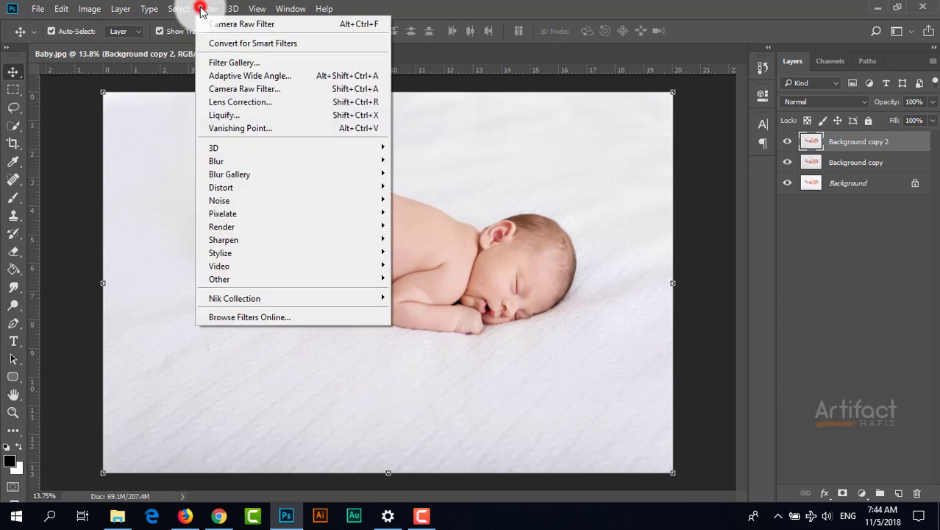
{"action": "mouse_move", "coordinate": [324, 279]}
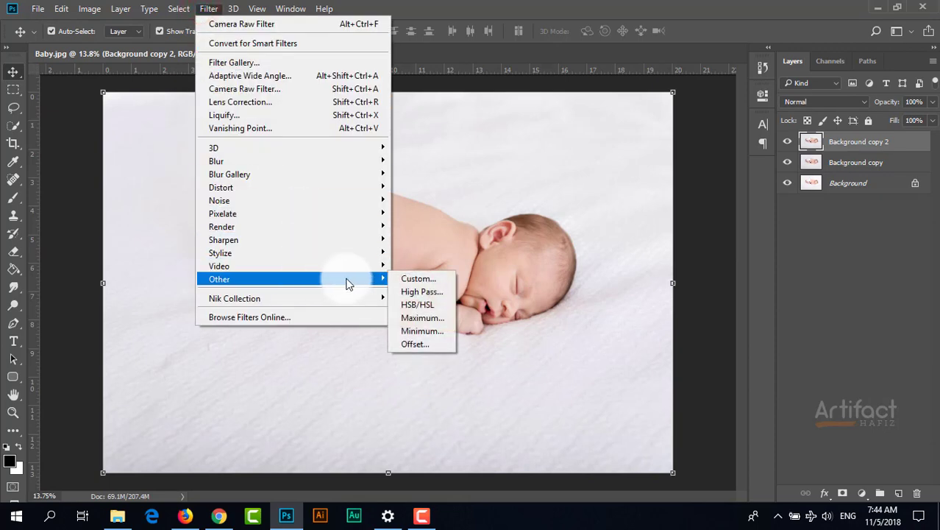
{"action": "left_click", "coordinate": [433, 293]}
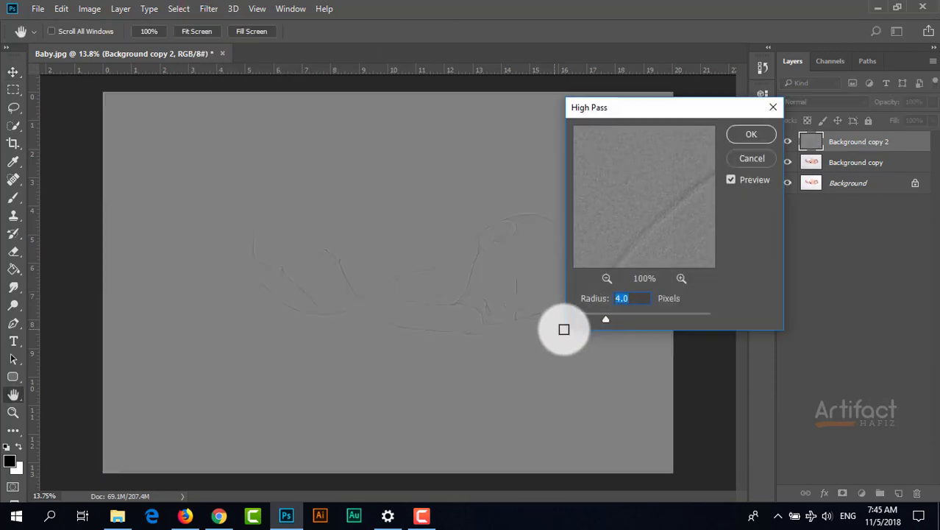
{"action": "left_click", "coordinate": [633, 297]}
{"action": "scroll", "coordinate": [634, 297], "scroll_direction": "up", "scroll_amount": 4}
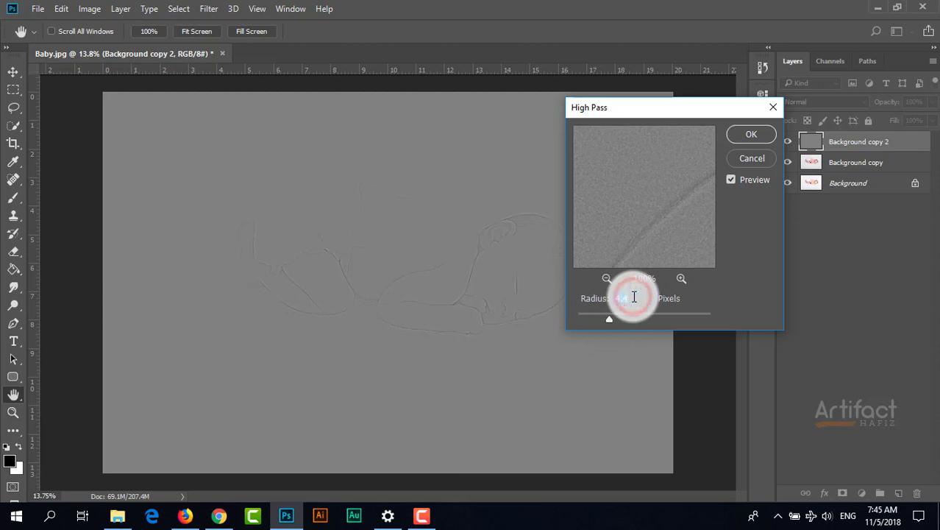
{"action": "left_click", "coordinate": [751, 133]}
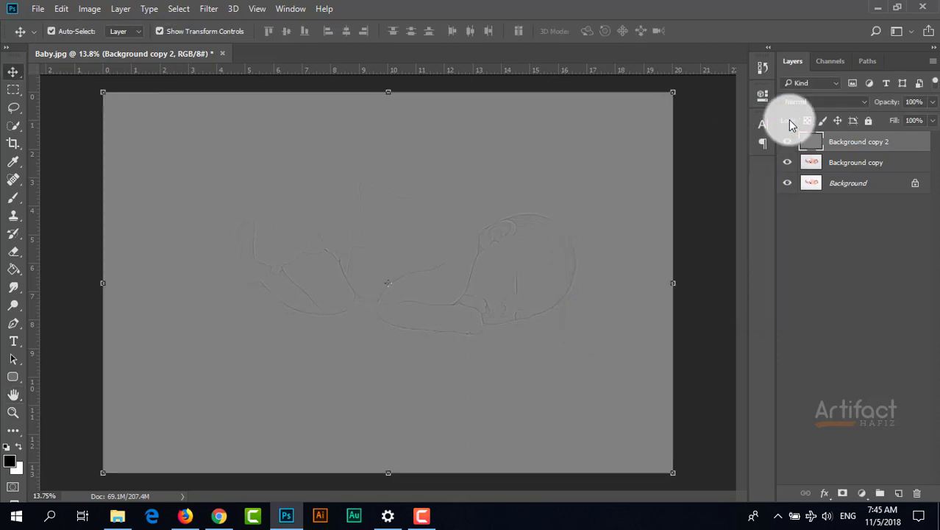
Set the High Pass layer's blend mode to Overlay and check its sharpening effect on the baby's face
{"action": "left_click", "coordinate": [805, 104]}
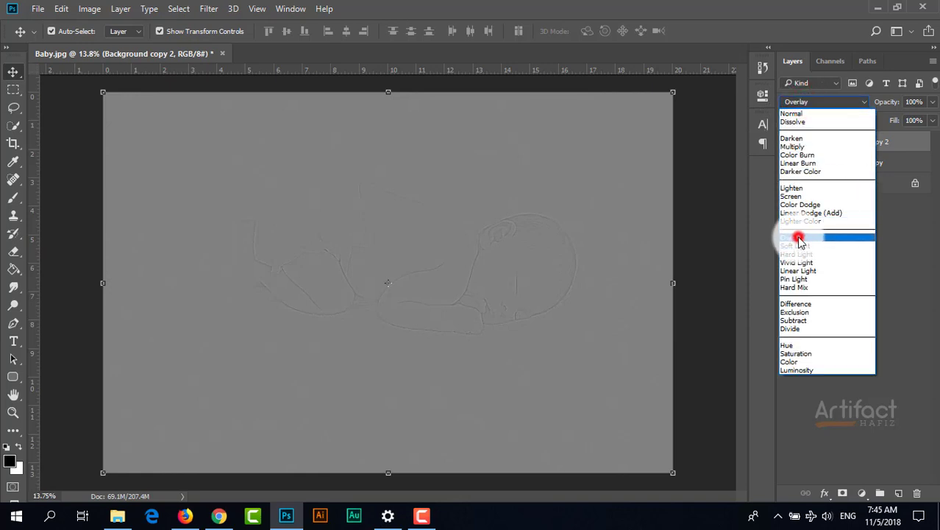
{"action": "left_click", "coordinate": [801, 243]}
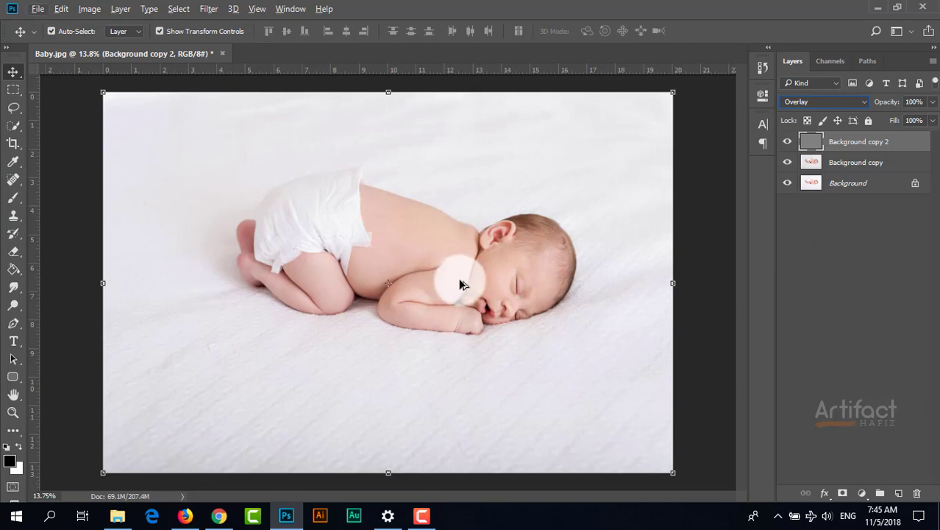
{"action": "scroll", "coordinate": [460, 279], "scroll_direction": "up", "scroll_amount": 8}
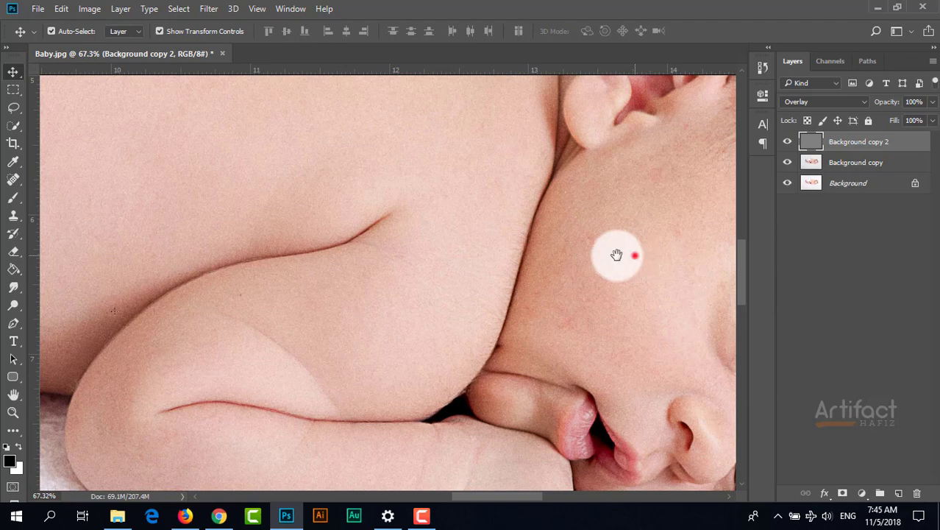
{"action": "left_click_drag", "start_coordinate": [616, 255], "coordinate": [508, 256]}
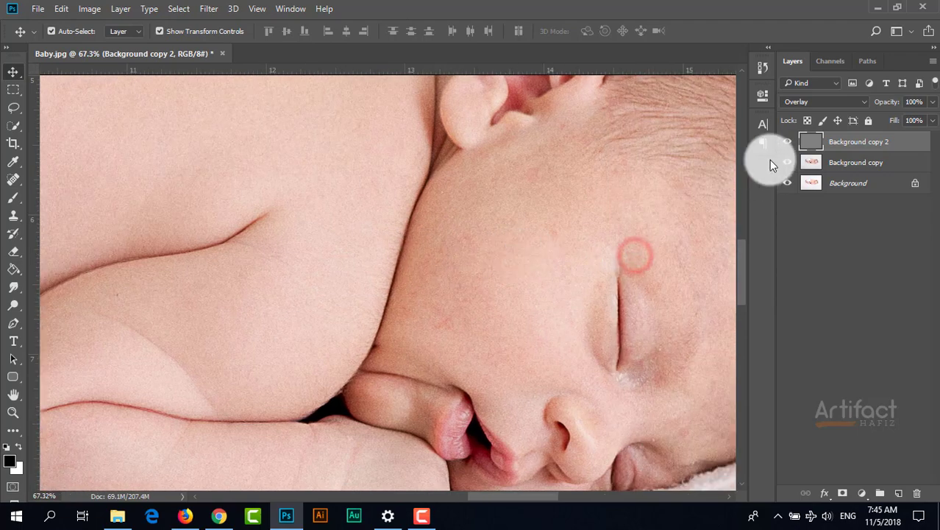
{"action": "left_click", "coordinate": [787, 139]}
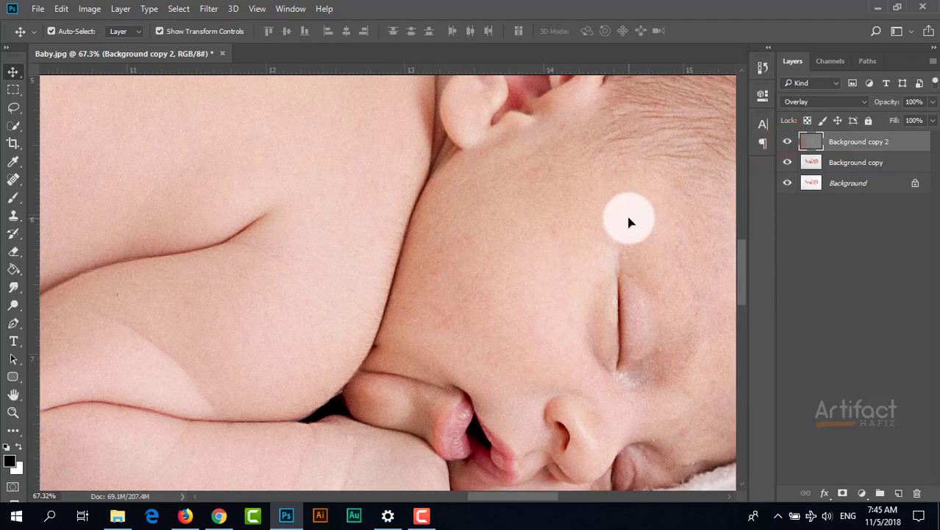
{"action": "scroll", "coordinate": [630, 222], "scroll_direction": "down", "scroll_amount": 5}
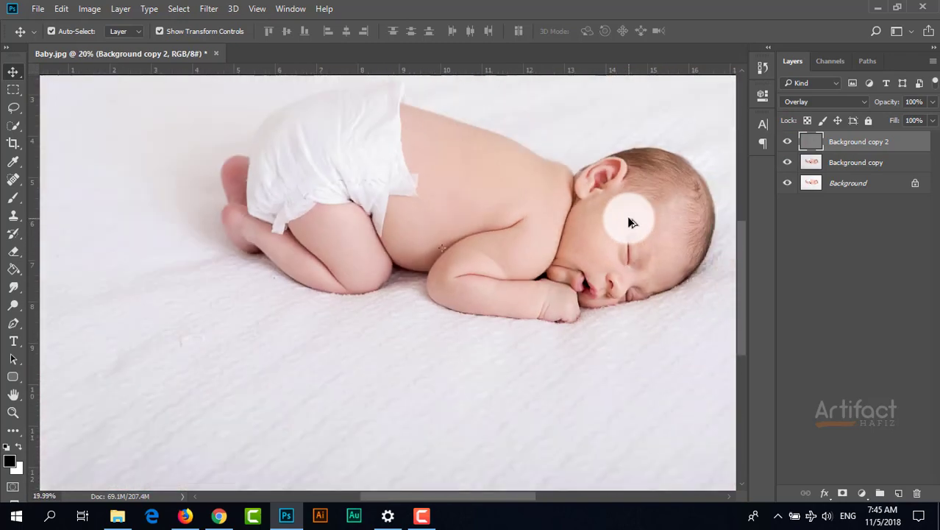
{"action": "key", "text": "ctrl+0"}
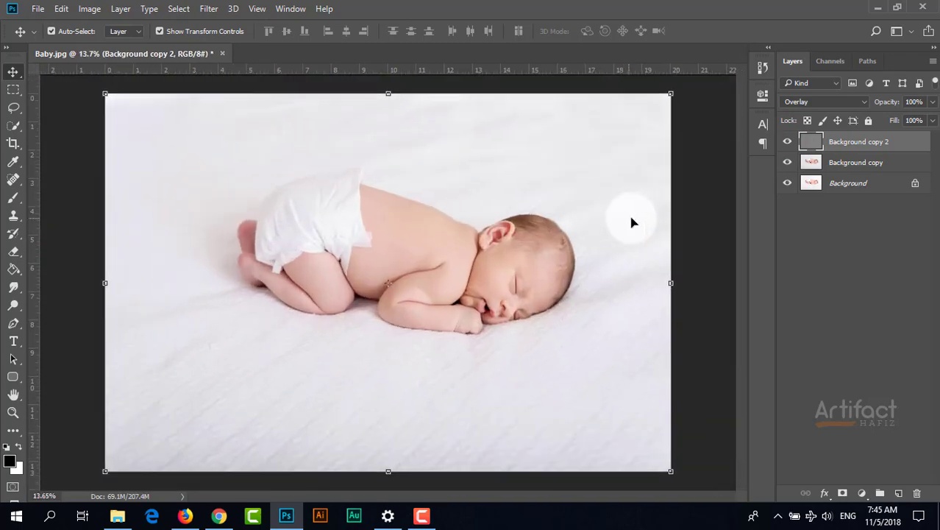
Add a Solid Color fill layer above the High Pass layer in a pale peach, about #ffeade
{"action": "left_click", "coordinate": [847, 144]}
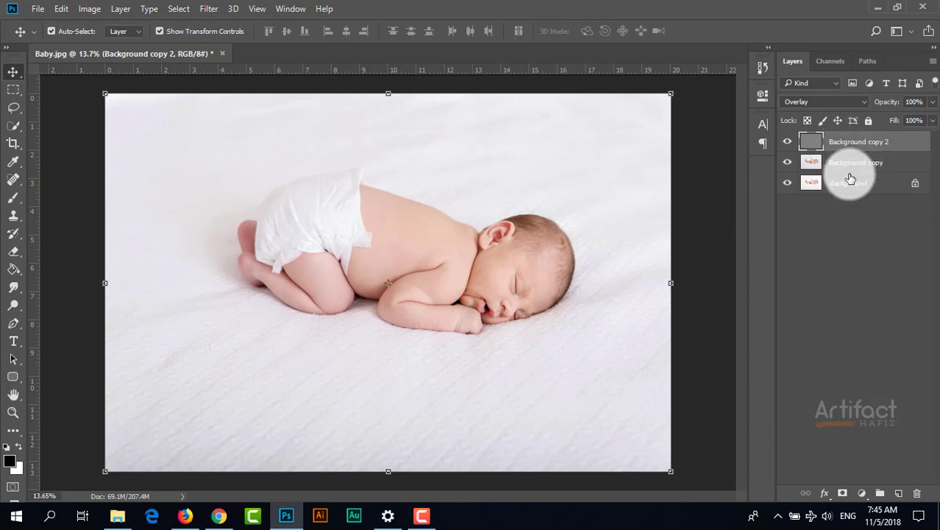
{"action": "left_click", "coordinate": [862, 492]}
{"action": "left_click", "coordinate": [850, 200]}
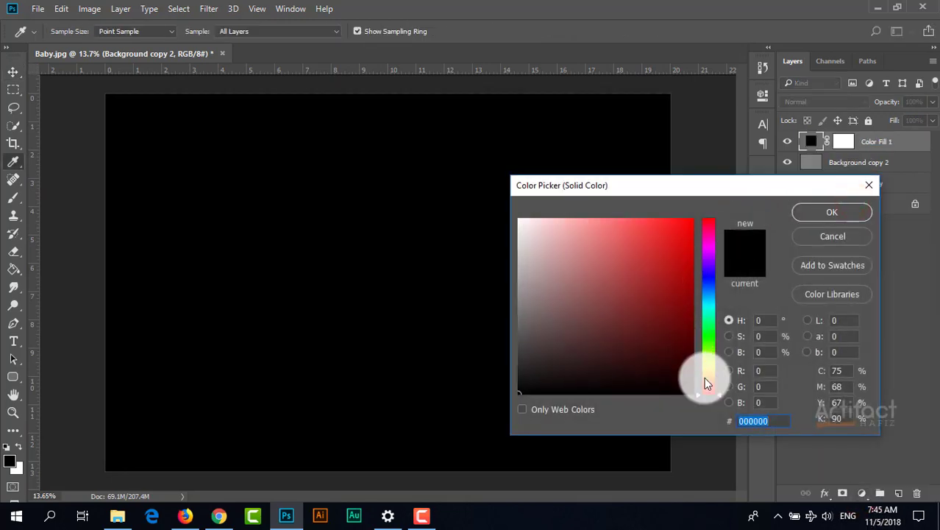
{"action": "left_click", "coordinate": [706, 383]}
{"action": "left_click", "coordinate": [705, 383]}
{"action": "type", "text": "ffeade"}
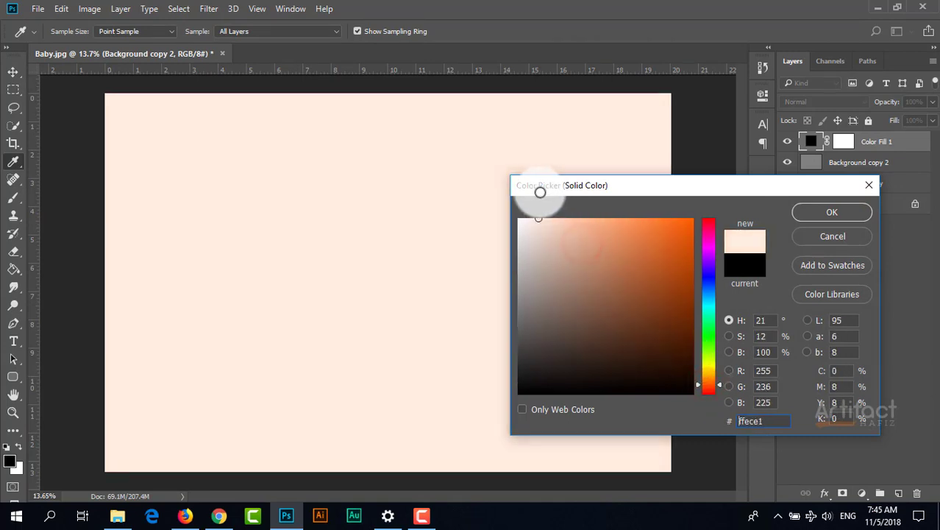
{"action": "left_click", "coordinate": [710, 388]}
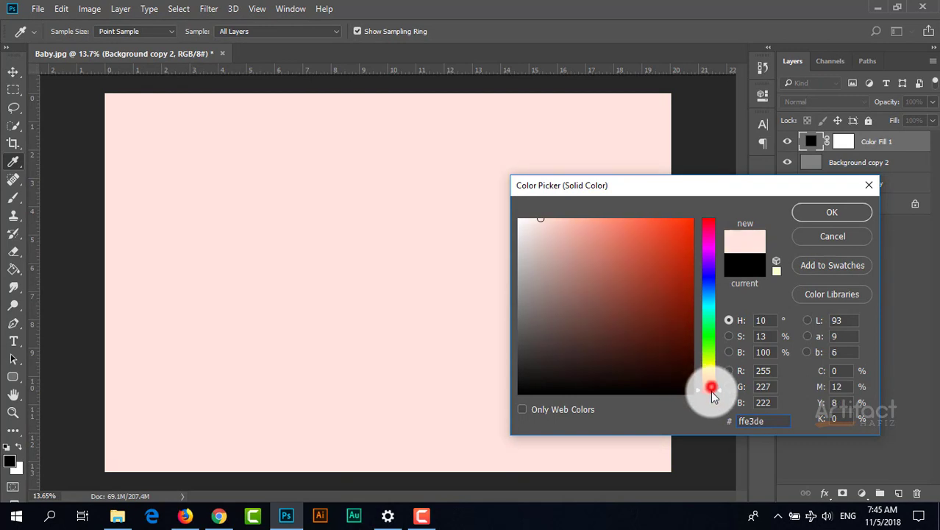
{"action": "left_click_drag", "start_coordinate": [712, 384], "coordinate": [716, 384]}
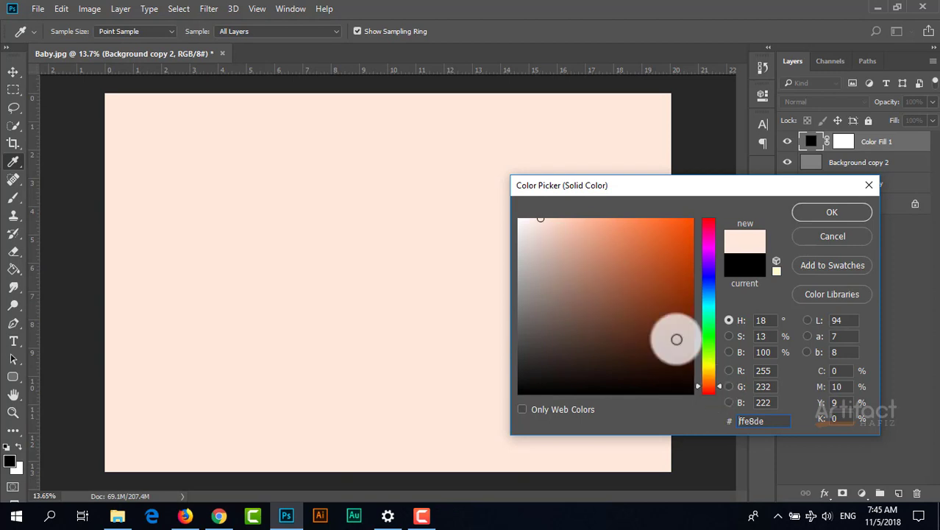
{"action": "left_click", "coordinate": [707, 388]}
{"action": "left_click_drag", "start_coordinate": [705, 388], "coordinate": [705, 381]}
{"action": "left_click", "coordinate": [814, 217]}
{"action": "key", "text": "v"}
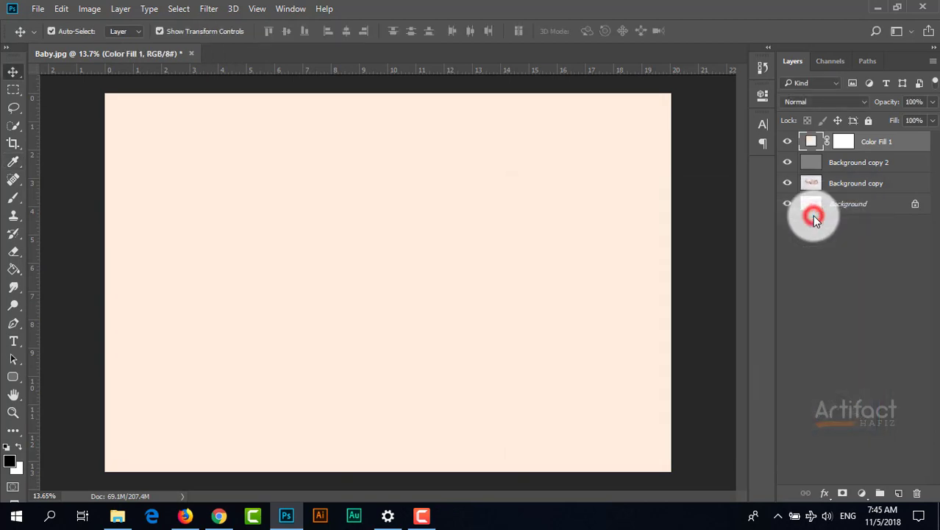
Set the peach fill layer's blend mode to Multiply and compare the photo with the fill hidden and shown
{"action": "left_click", "coordinate": [881, 144]}
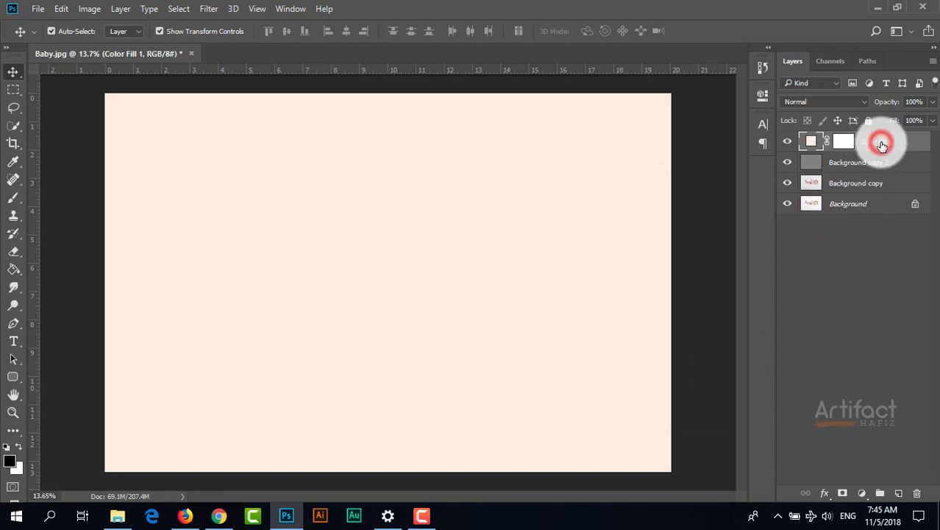
{"action": "left_click", "coordinate": [817, 100]}
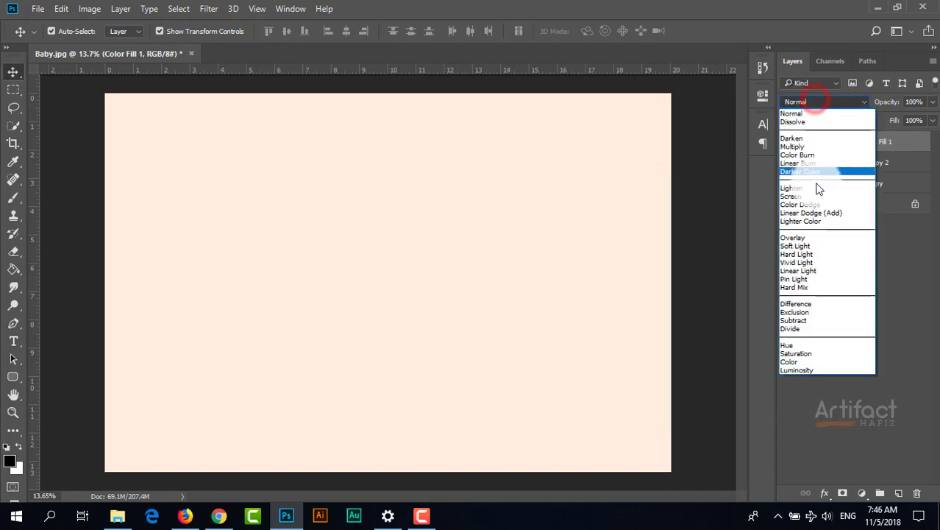
{"action": "left_click", "coordinate": [807, 147]}
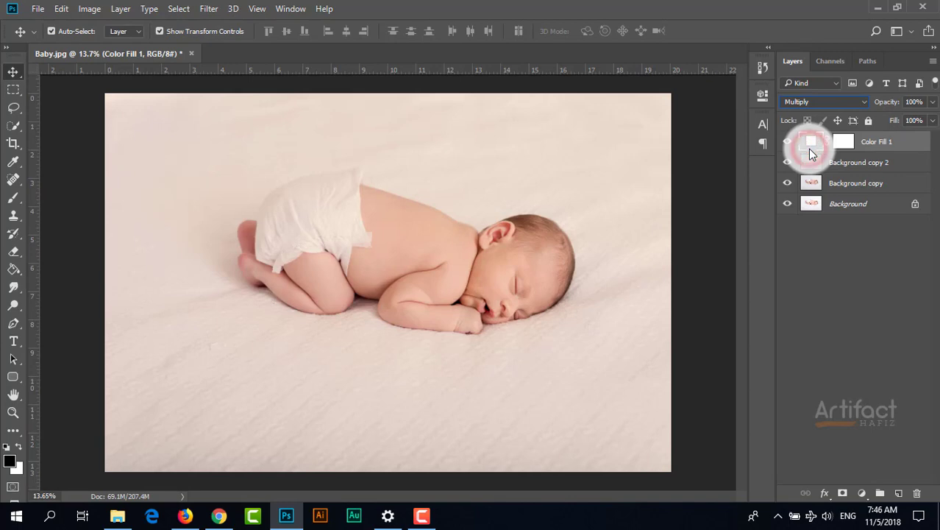
{"action": "left_click", "coordinate": [787, 142]}
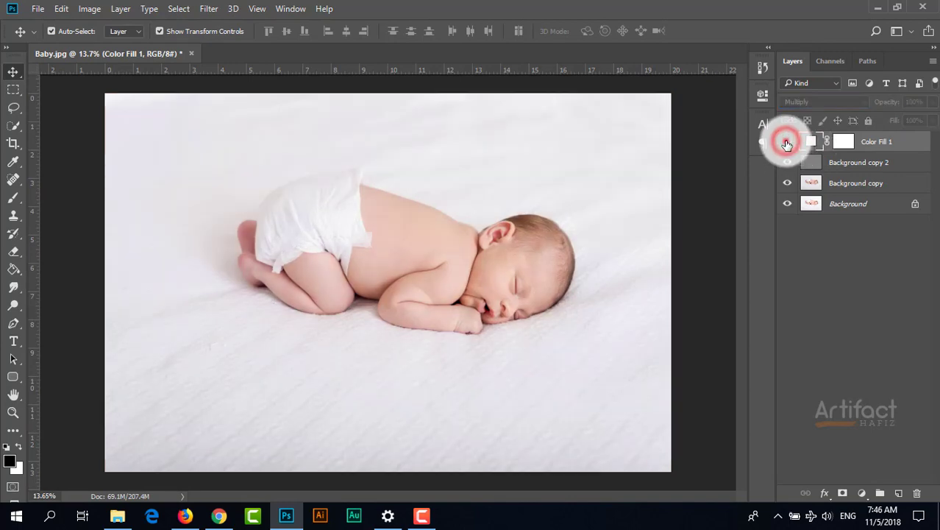
{"action": "left_click", "coordinate": [787, 142]}
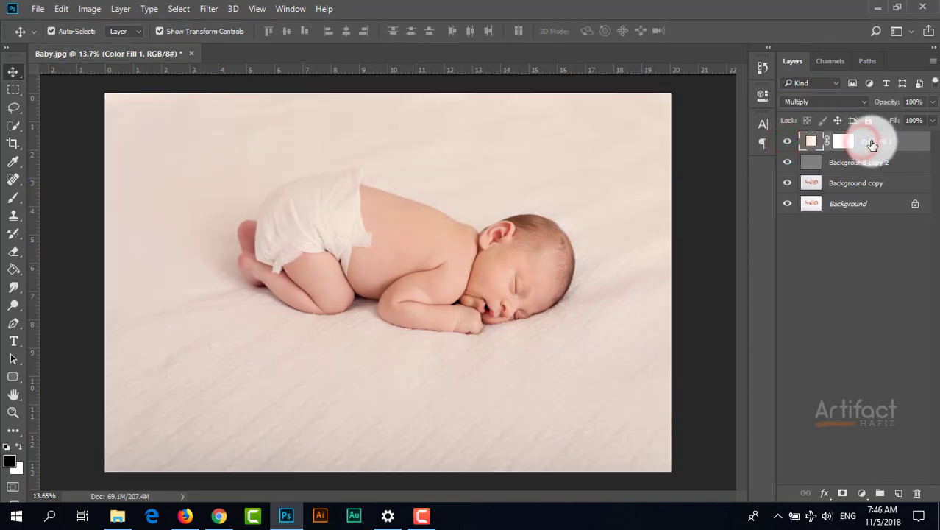
Duplicate the peach Color Fill 1 layer and set the copy's blend mode to Overlay
{"action": "left_click_drag", "start_coordinate": [872, 145], "coordinate": [896, 492]}
{"action": "left_click", "coordinate": [872, 143]}
{"action": "left_click", "coordinate": [814, 101]}
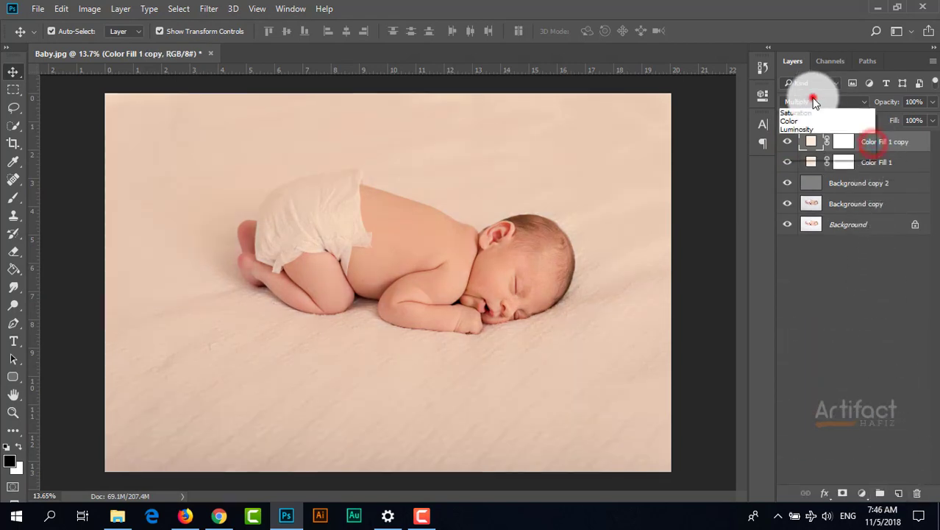
{"action": "left_click", "coordinate": [805, 236]}
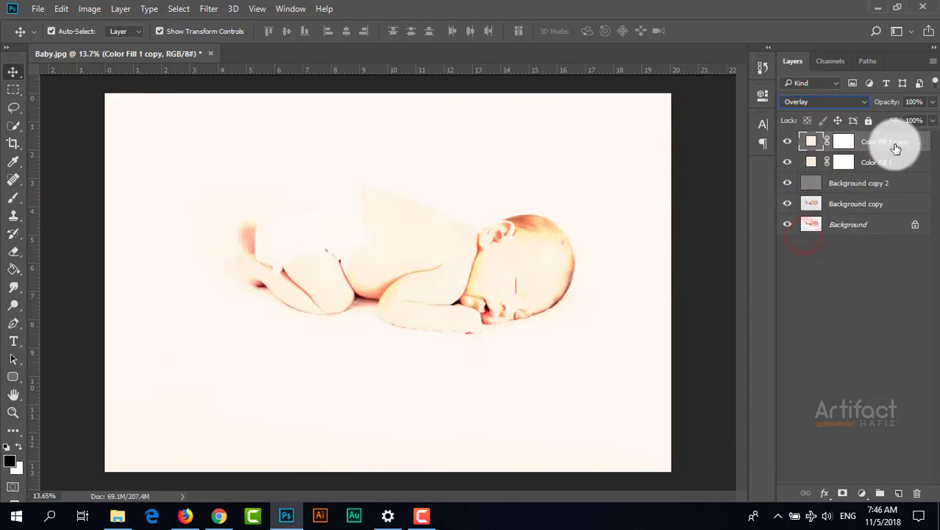
Lower the copied fill layer's opacity to 15% and compare the photo with that layer hidden and shown
{"action": "left_click", "coordinate": [932, 101]}
{"action": "left_click_drag", "start_coordinate": [928, 120], "coordinate": [880, 128]}
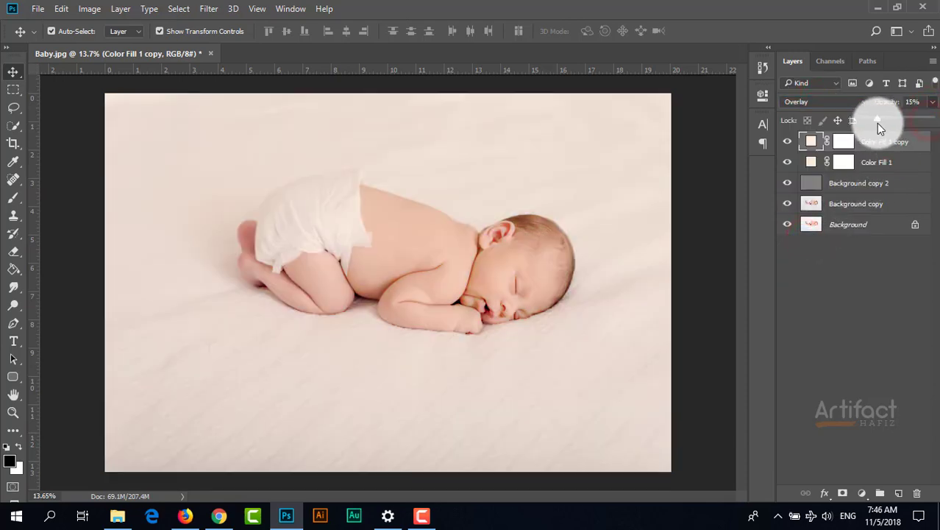
{"action": "left_click", "coordinate": [787, 142]}
{"action": "left_click", "coordinate": [787, 141]}
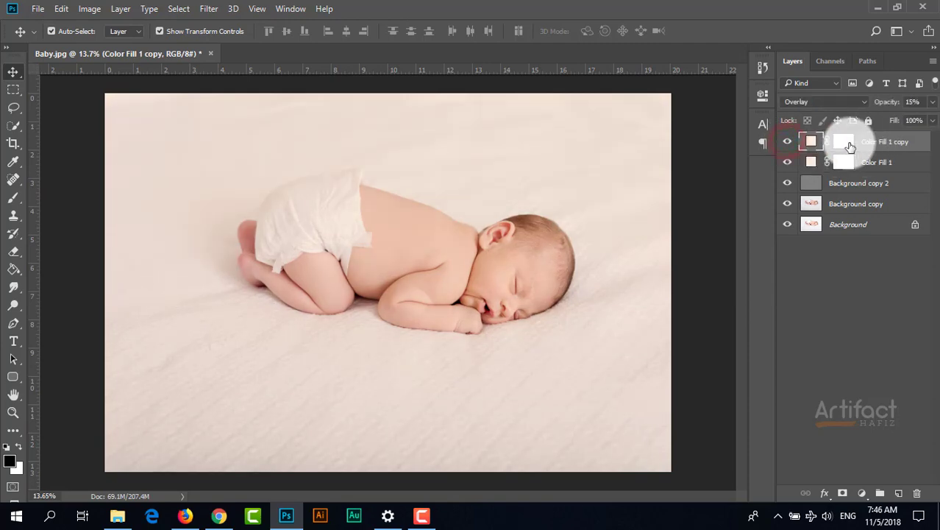
{"action": "left_click", "coordinate": [789, 143]}
{"action": "left_click", "coordinate": [788, 143]}
{"action": "left_click", "coordinate": [864, 146]}
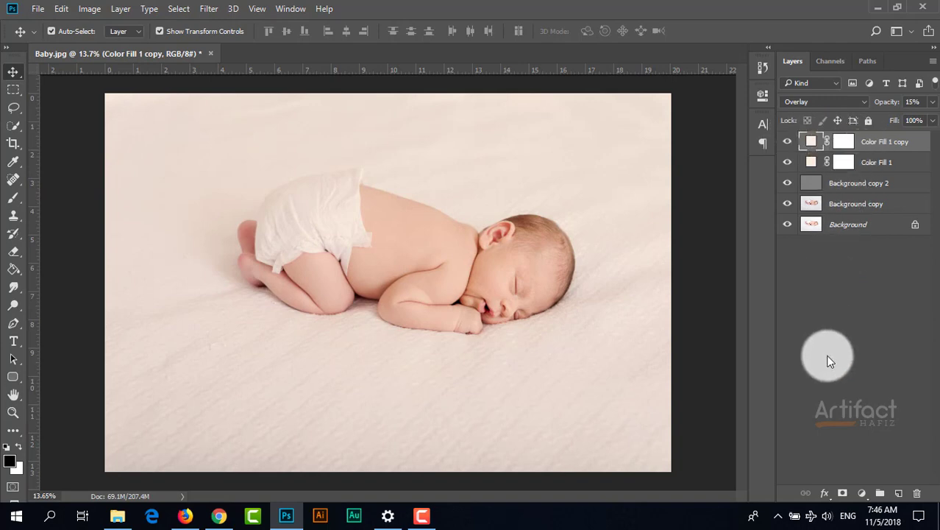
Add a Levels adjustment layer above the fills with a black input of 26 and a white input of 248
{"action": "left_click", "coordinate": [862, 493]}
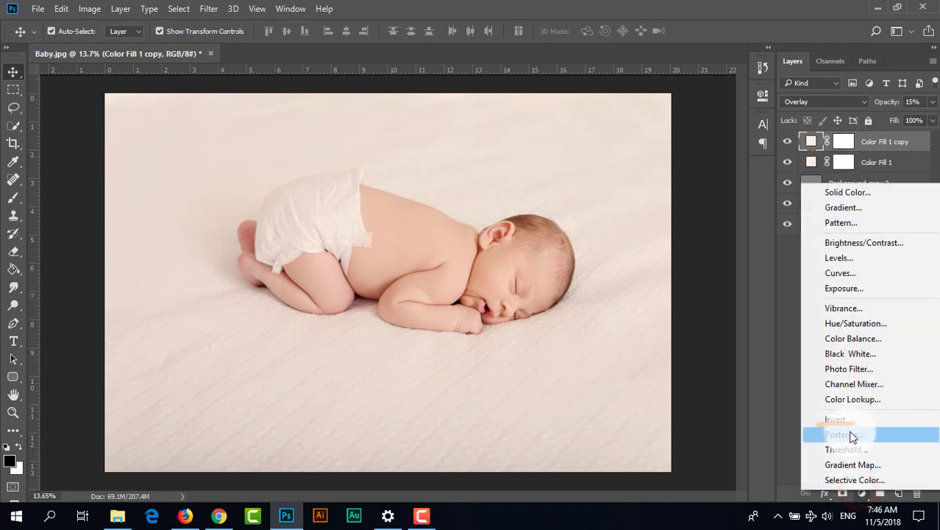
{"action": "left_click", "coordinate": [839, 258]}
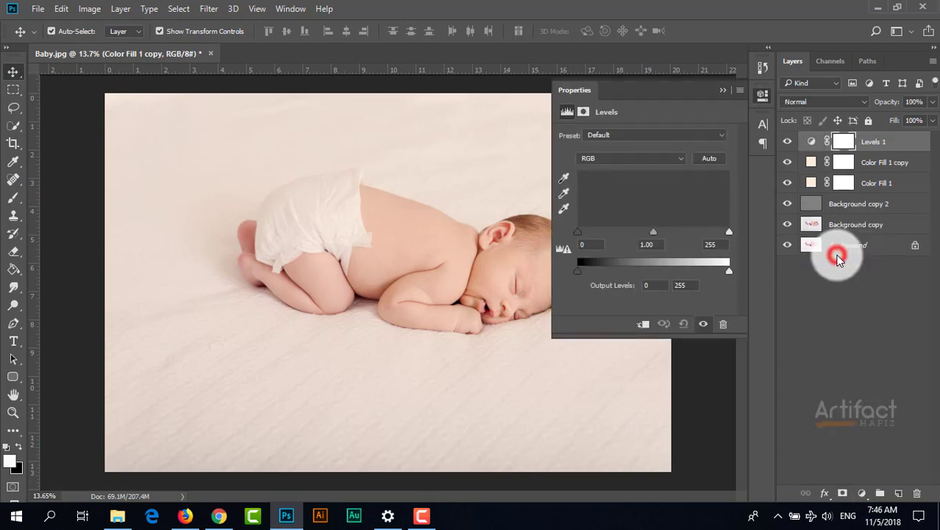
{"action": "mouse_move", "coordinate": [581, 235]}
{"action": "left_mouse_down"}
{"action": "mouse_move", "coordinate": [598, 238]}
{"action": "mouse_move", "coordinate": [580, 244]}
{"action": "mouse_move", "coordinate": [605, 248]}
{"action": "mouse_move", "coordinate": [590, 252]}
{"action": "left_mouse_up"}
{"action": "left_click", "coordinate": [731, 236]}
{"action": "left_click_drag", "start_coordinate": [730, 235], "coordinate": [727, 236]}
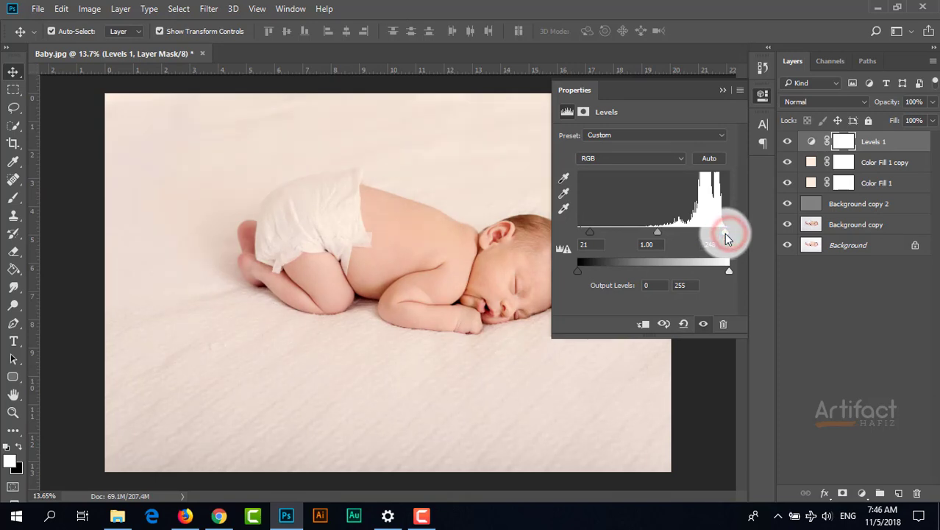
{"action": "left_click", "coordinate": [589, 232]}
{"action": "left_click_drag", "start_coordinate": [593, 233], "coordinate": [594, 233]}
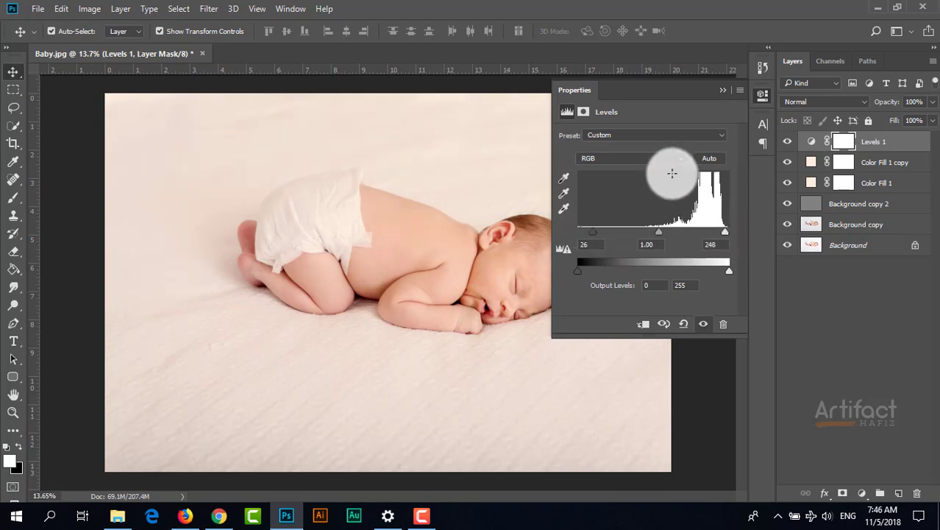
{"action": "left_click", "coordinate": [719, 90]}
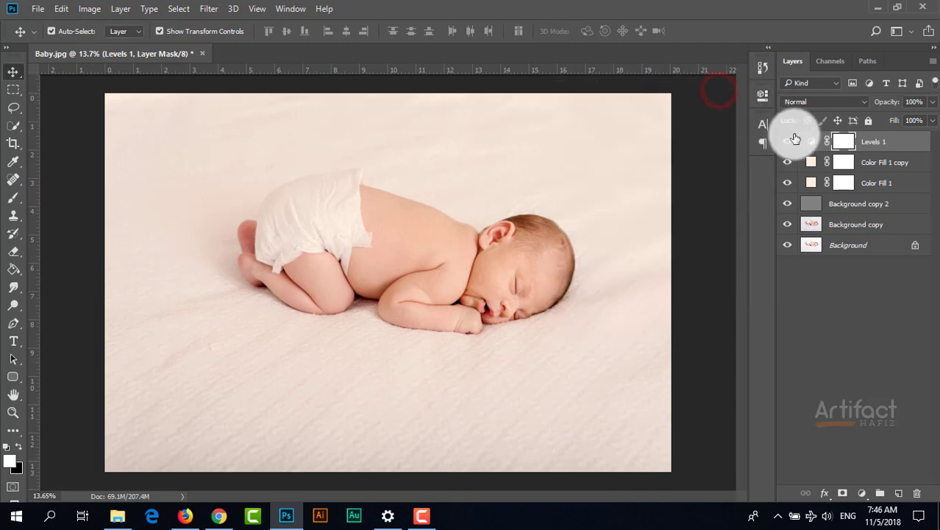
Invert the Levels layer's mask to black
{"action": "left_click", "coordinate": [844, 144]}
{"action": "key", "text": "ctrl+i"}
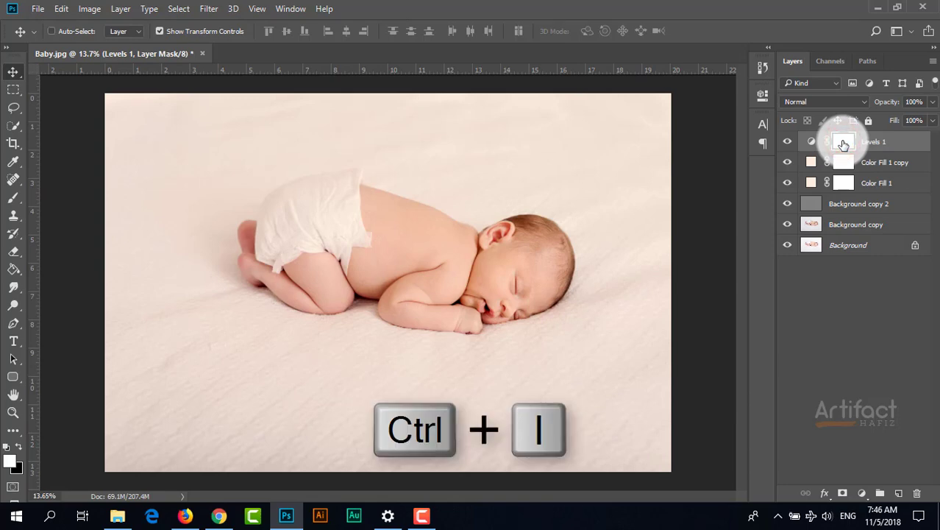
{"action": "key", "text": "ctrl+i"}
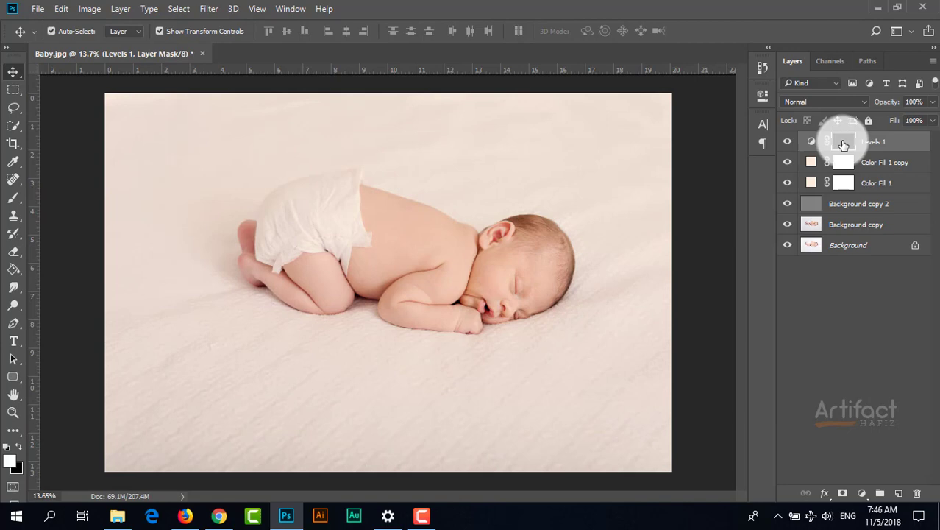
Set up a soft white brush at size 150 and 64% opacity for painting the Levels mask
{"action": "left_click", "coordinate": [13, 197]}
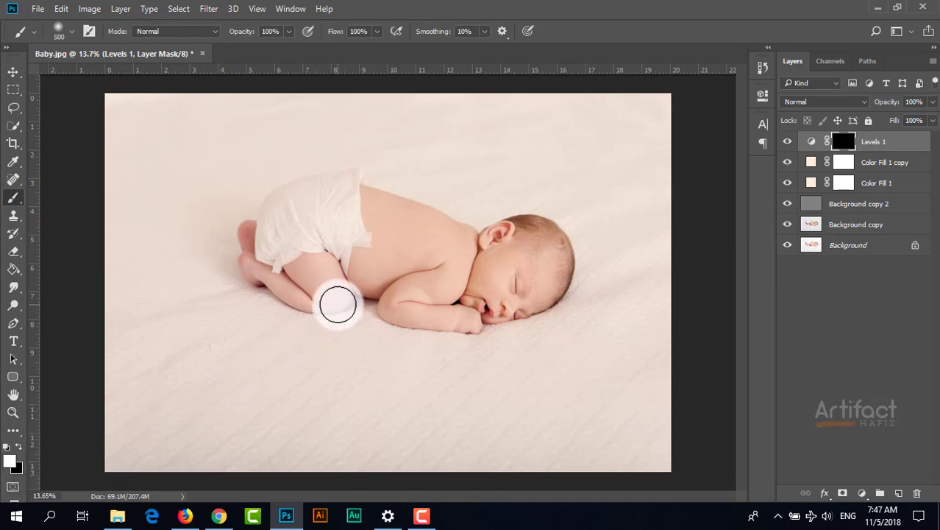
{"action": "scroll", "coordinate": [317, 317], "scroll_direction": "up", "scroll_amount": 7}
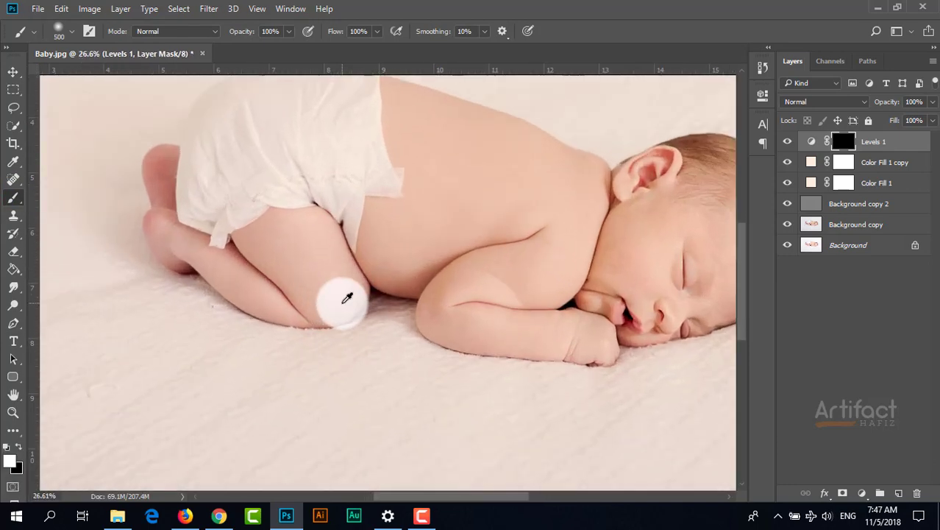
{"action": "key", "text": "bracketleft"}
{"action": "key", "text": "bracketleft"}
{"action": "key", "text": "bracketleft"}
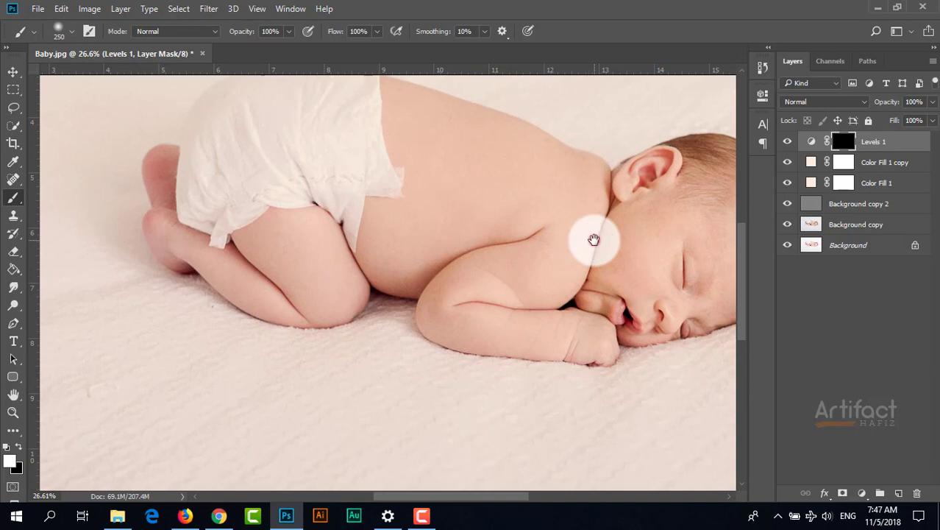
{"action": "left_click_drag", "start_coordinate": [593, 239], "coordinate": [470, 254]}
{"action": "key", "text": "bracketleft"}
{"action": "key", "text": "bracketleft"}
{"action": "key", "text": "bracketleft"}
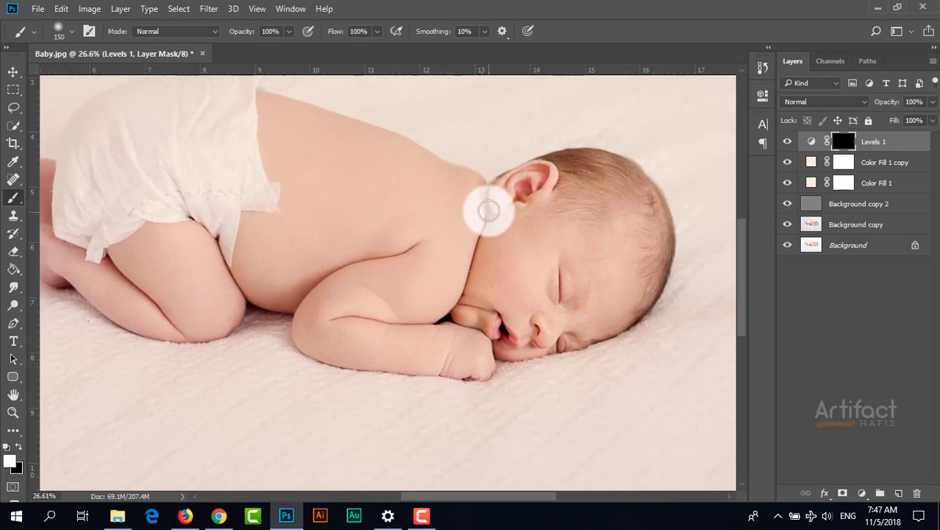
{"action": "left_click_drag", "start_coordinate": [288, 31], "coordinate": [267, 49]}
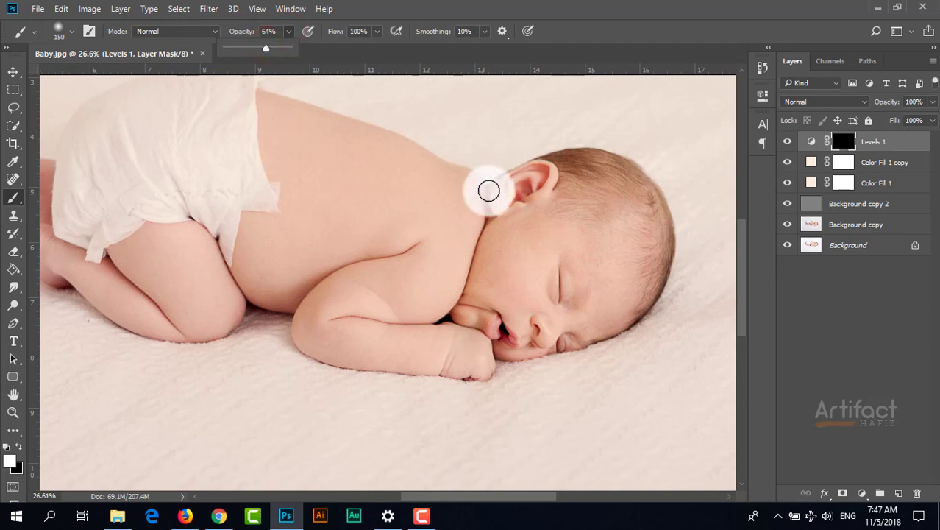
Paint white on the Levels mask over the baby's neck, mouth, nose, eyes, ear and hairline, resizing the brush up to 200
{"action": "mouse_move", "coordinate": [488, 191]}
{"action": "left_mouse_down"}
{"action": "mouse_move", "coordinate": [448, 313]}
{"action": "mouse_move", "coordinate": [510, 212]}
{"action": "mouse_move", "coordinate": [477, 316]}
{"action": "mouse_move", "coordinate": [457, 315]}
{"action": "mouse_move", "coordinate": [475, 327]}
{"action": "mouse_move", "coordinate": [445, 361]}
{"action": "mouse_move", "coordinate": [496, 313]}
{"action": "mouse_move", "coordinate": [539, 324]}
{"action": "mouse_move", "coordinate": [532, 347]}
{"action": "left_mouse_up"}
{"action": "left_click", "coordinate": [501, 335]}
{"action": "key", "text": "["}
{"action": "left_click", "coordinate": [533, 325]}
{"action": "key", "text": "["}
{"action": "mouse_move", "coordinate": [562, 273]}
{"action": "left_mouse_down"}
{"action": "mouse_move", "coordinate": [560, 350]}
{"action": "mouse_move", "coordinate": [581, 348]}
{"action": "left_mouse_up"}
{"action": "key", "text": "]"}
{"action": "mouse_move", "coordinate": [512, 191]}
{"action": "left_mouse_down"}
{"action": "mouse_move", "coordinate": [540, 175]}
{"action": "mouse_move", "coordinate": [522, 189]}
{"action": "left_mouse_up"}
{"action": "key", "text": "]"}
{"action": "key", "text": "["}
{"action": "left_click", "coordinate": [563, 163]}
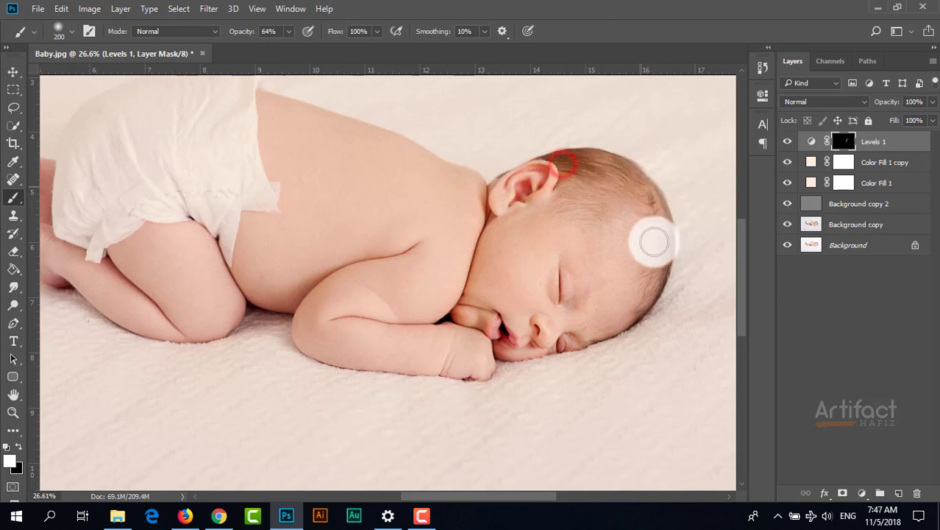
{"action": "mouse_move", "coordinate": [668, 227]}
{"action": "left_mouse_down"}
{"action": "mouse_move", "coordinate": [642, 300]}
{"action": "mouse_move", "coordinate": [647, 176]}
{"action": "mouse_move", "coordinate": [605, 160]}
{"action": "mouse_move", "coordinate": [563, 167]}
{"action": "mouse_move", "coordinate": [674, 239]}
{"action": "mouse_move", "coordinate": [668, 288]}
{"action": "left_mouse_up"}
Paint white on the Levels mask along the folds and shadows of the baby's arm, legs, feet and hand
{"action": "left_click_drag", "start_coordinate": [398, 315], "coordinate": [548, 286]}
{"action": "mouse_move", "coordinate": [442, 295]}
{"action": "left_mouse_down"}
{"action": "mouse_move", "coordinate": [383, 285]}
{"action": "mouse_move", "coordinate": [454, 294]}
{"action": "left_mouse_up"}
{"action": "left_click_drag", "start_coordinate": [556, 231], "coordinate": [445, 270]}
{"action": "left_click_drag", "start_coordinate": [342, 189], "coordinate": [401, 286]}
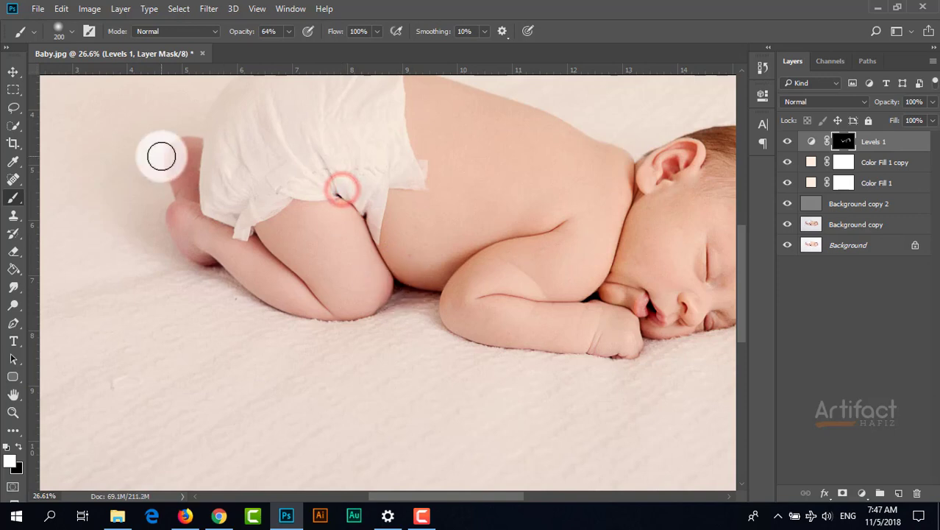
{"action": "mouse_move", "coordinate": [199, 152]}
{"action": "left_mouse_down"}
{"action": "mouse_move", "coordinate": [196, 202]}
{"action": "mouse_move", "coordinate": [188, 167]}
{"action": "mouse_move", "coordinate": [181, 207]}
{"action": "mouse_move", "coordinate": [225, 273]}
{"action": "mouse_move", "coordinate": [191, 242]}
{"action": "mouse_move", "coordinate": [274, 301]}
{"action": "left_mouse_up"}
{"action": "left_click_drag", "start_coordinate": [242, 225], "coordinate": [330, 306]}
{"action": "left_click_drag", "start_coordinate": [389, 300], "coordinate": [365, 311]}
{"action": "left_click", "coordinate": [420, 300]}
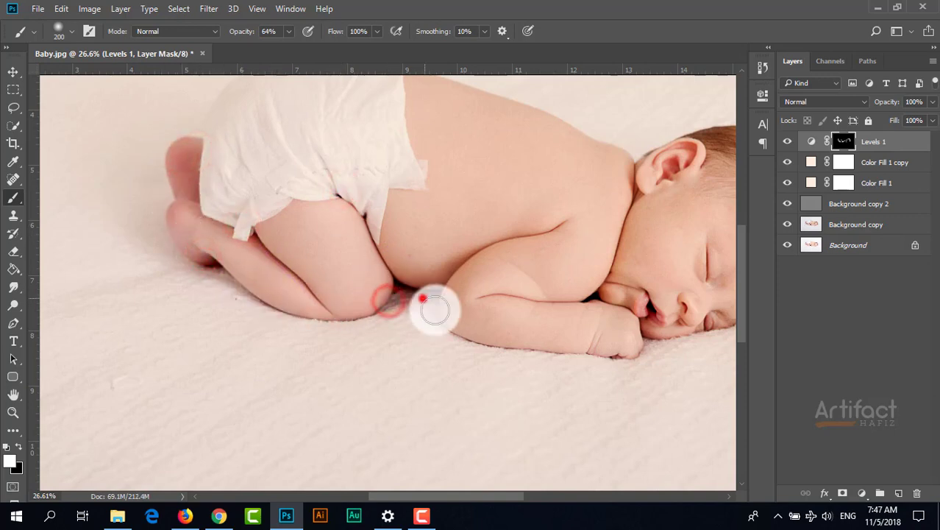
{"action": "left_click", "coordinate": [620, 354]}
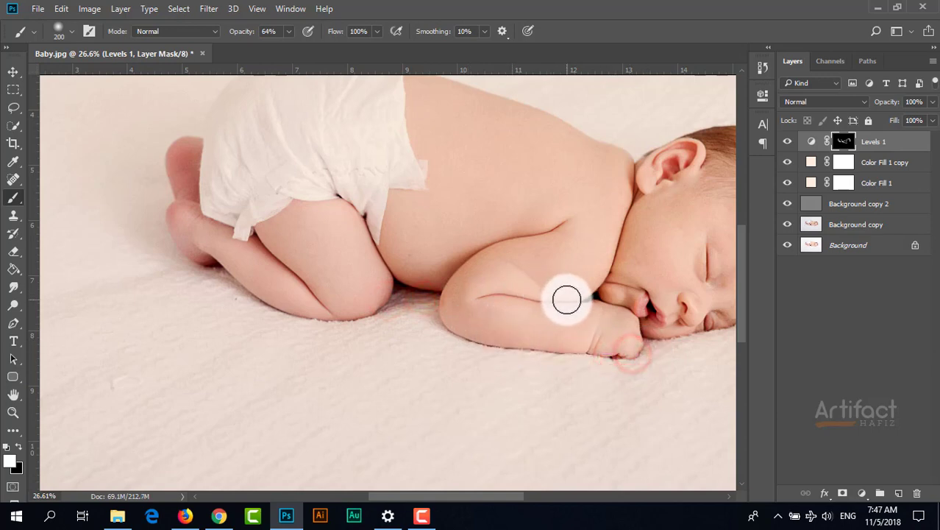
{"action": "mouse_move", "coordinate": [567, 300]}
{"action": "left_mouse_down"}
{"action": "mouse_move", "coordinate": [490, 300]}
{"action": "mouse_move", "coordinate": [566, 305]}
{"action": "left_mouse_up"}
{"action": "left_click_drag", "start_coordinate": [475, 292], "coordinate": [521, 292]}
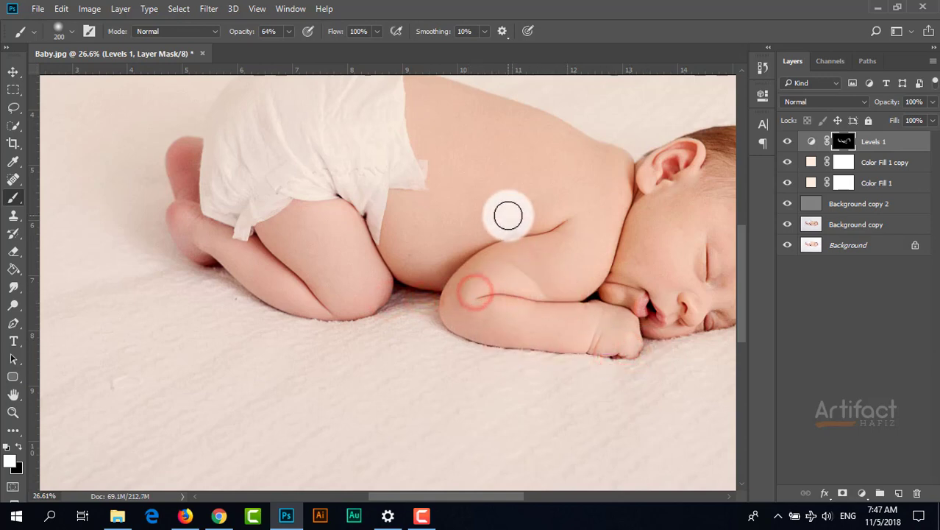
Paint the Levels mask along the diaper's edges and compare the photo with the Levels layer hidden and shown
{"action": "scroll", "coordinate": [511, 219], "scroll_direction": "down", "scroll_amount": 2}
{"action": "left_click_drag", "start_coordinate": [445, 158], "coordinate": [442, 206]}
{"action": "mouse_move", "coordinate": [416, 130]}
{"action": "left_mouse_down"}
{"action": "mouse_move", "coordinate": [428, 229]}
{"action": "mouse_move", "coordinate": [430, 210]}
{"action": "mouse_move", "coordinate": [435, 221]}
{"action": "mouse_move", "coordinate": [402, 246]}
{"action": "mouse_move", "coordinate": [403, 272]}
{"action": "left_mouse_up"}
{"action": "mouse_move", "coordinate": [326, 255]}
{"action": "left_mouse_down"}
{"action": "mouse_move", "coordinate": [300, 266]}
{"action": "mouse_move", "coordinate": [350, 250]}
{"action": "left_mouse_up"}
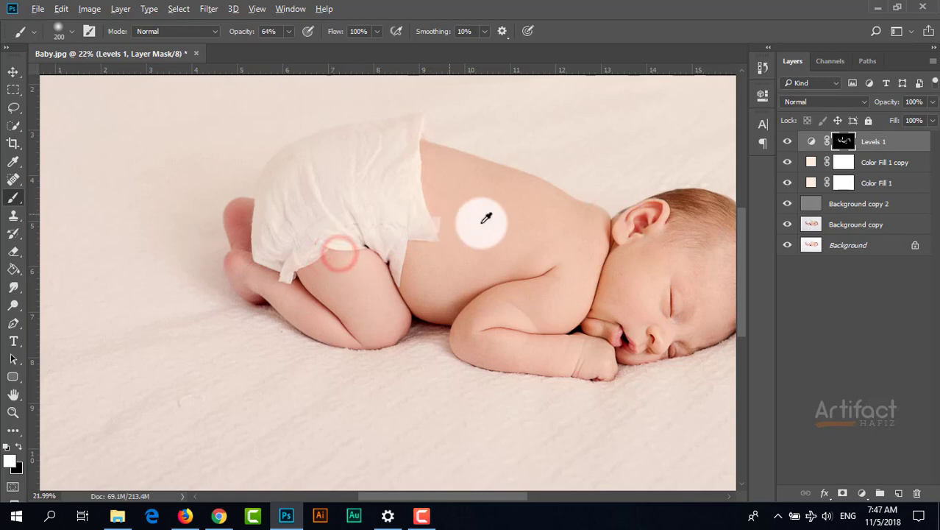
{"action": "scroll", "coordinate": [579, 257], "scroll_direction": "up", "scroll_amount": 3}
{"action": "scroll", "coordinate": [623, 277], "scroll_direction": "down", "scroll_amount": 3}
{"action": "left_click_drag", "start_coordinate": [676, 301], "coordinate": [576, 304]}
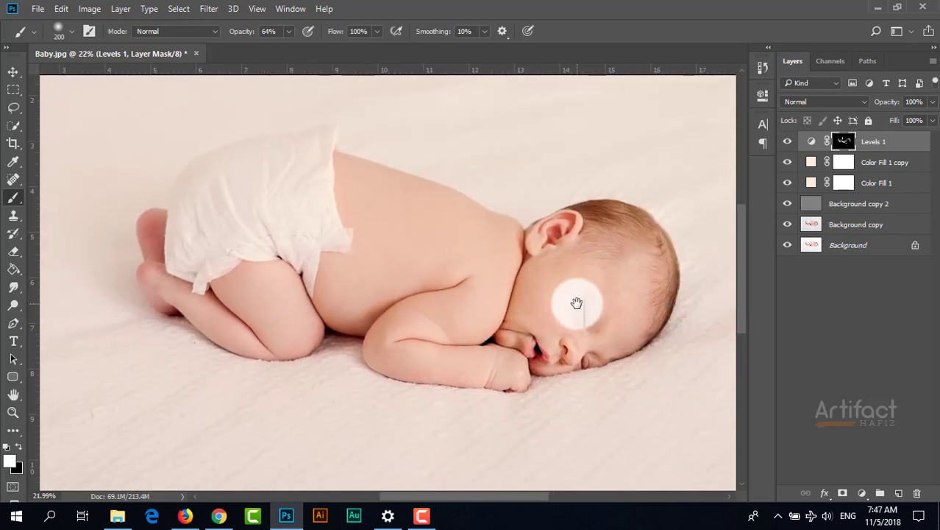
{"action": "scroll", "coordinate": [576, 303], "scroll_direction": "up", "scroll_amount": 1}
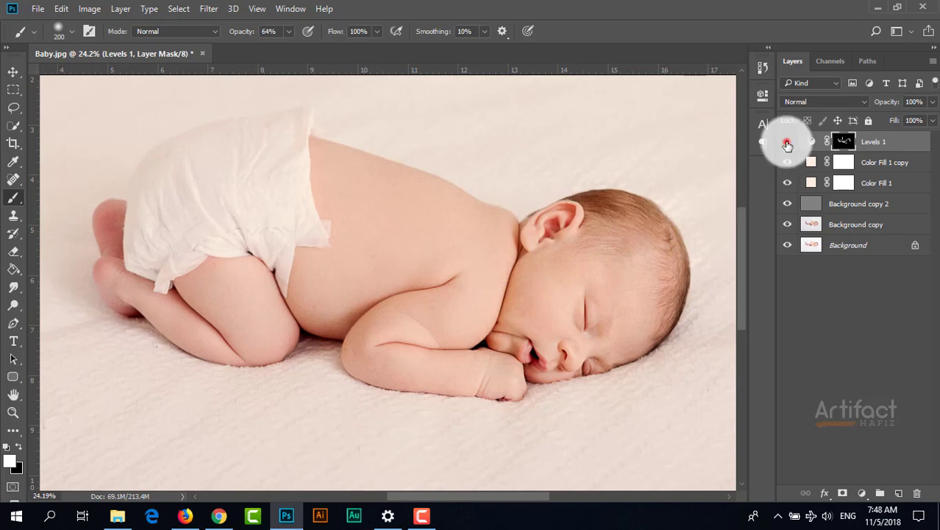
{"action": "left_click", "coordinate": [787, 142]}
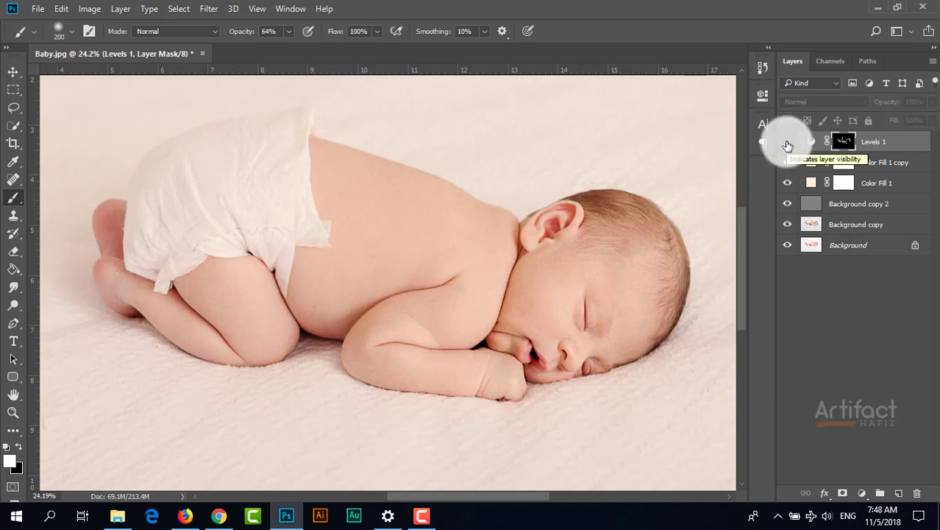
{"action": "left_click", "coordinate": [788, 142]}
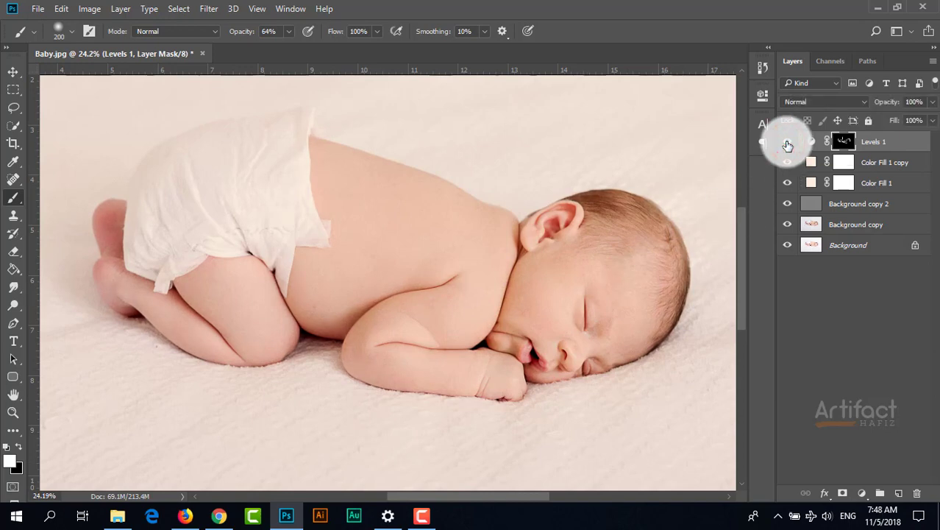
{"action": "scroll", "coordinate": [582, 220], "scroll_direction": "down", "scroll_amount": 6}
Add a Gradient Fill layer above the Levels layer using a reversed, radial black-to-transparent gradient
{"action": "left_click", "coordinate": [879, 142]}
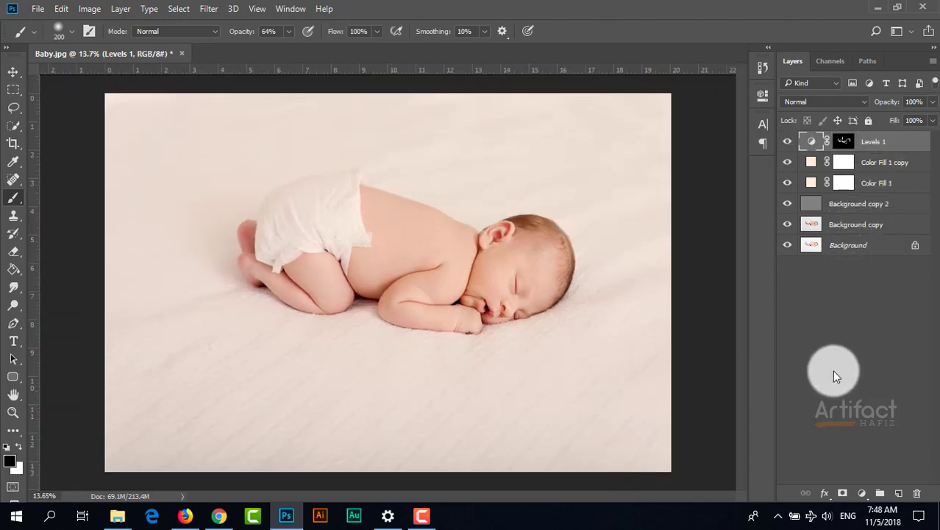
{"action": "left_click", "coordinate": [864, 494]}
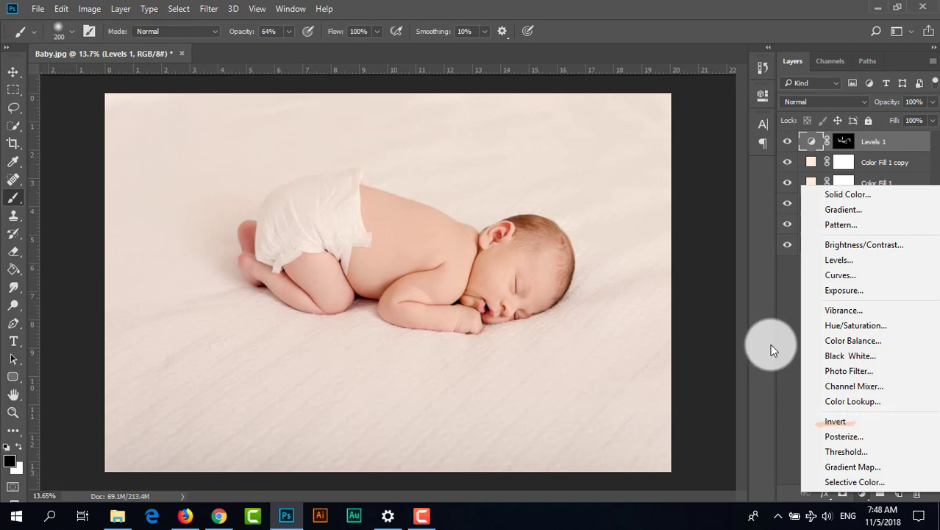
{"action": "left_click", "coordinate": [841, 213]}
{"action": "left_click", "coordinate": [699, 150]}
{"action": "left_click", "coordinate": [603, 130]}
{"action": "left_click", "coordinate": [818, 119]}
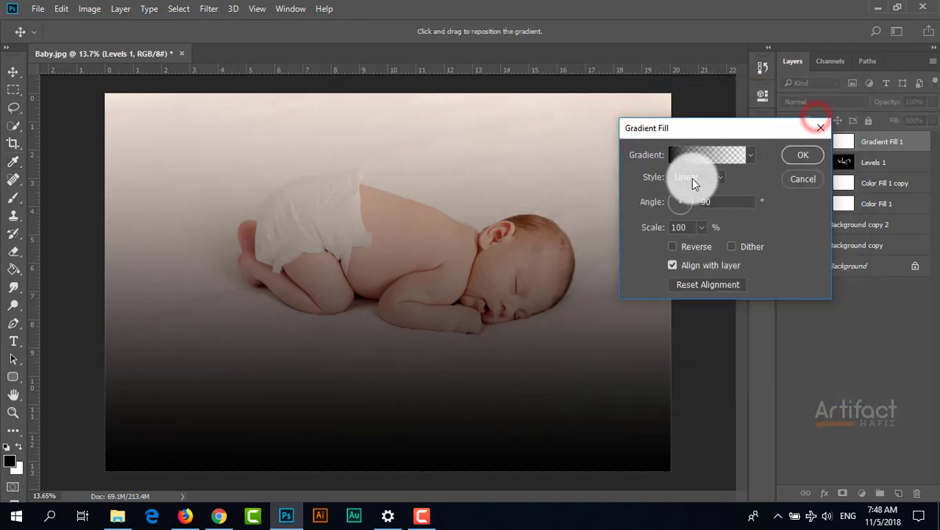
{"action": "left_click", "coordinate": [692, 178]}
{"action": "left_click", "coordinate": [695, 202]}
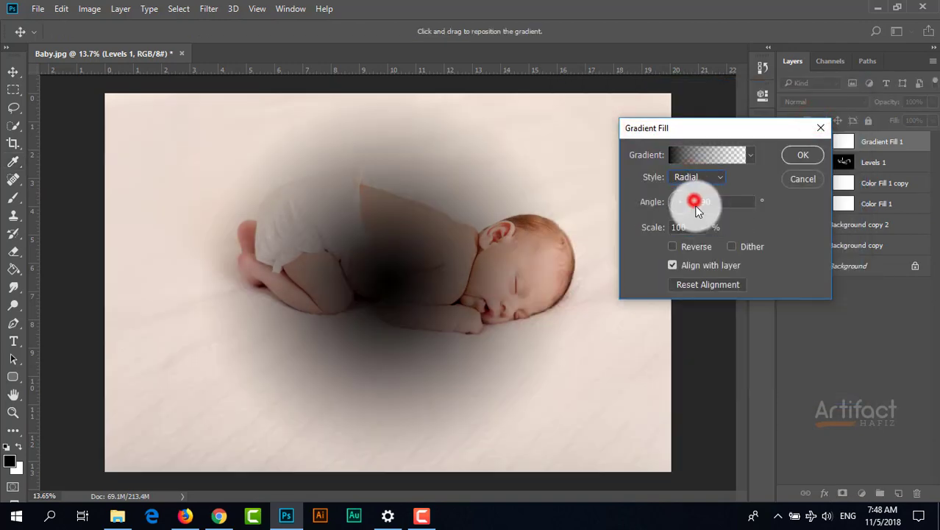
{"action": "left_click", "coordinate": [672, 246]}
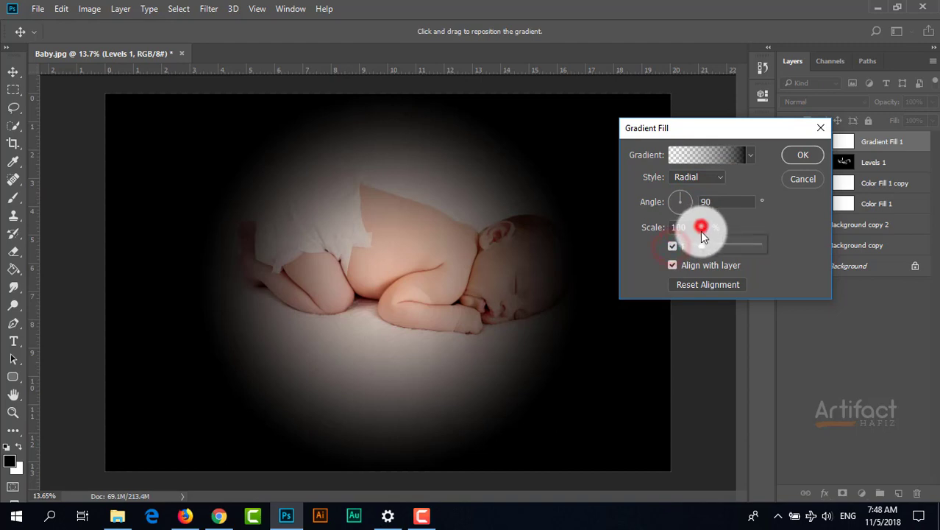
Shift the radial gradient slightly over the baby, set its scale to 539% and apply the fill
{"action": "mouse_move", "coordinate": [414, 249]}
{"action": "left_mouse_down"}
{"action": "mouse_move", "coordinate": [462, 248]}
{"action": "mouse_move", "coordinate": [423, 247]}
{"action": "mouse_move", "coordinate": [447, 236]}
{"action": "mouse_move", "coordinate": [406, 231]}
{"action": "mouse_move", "coordinate": [447, 231]}
{"action": "mouse_move", "coordinate": [401, 229]}
{"action": "mouse_move", "coordinate": [437, 226]}
{"action": "mouse_move", "coordinate": [420, 237]}
{"action": "mouse_move", "coordinate": [428, 237]}
{"action": "left_mouse_up"}
{"action": "left_click", "coordinate": [682, 223]}
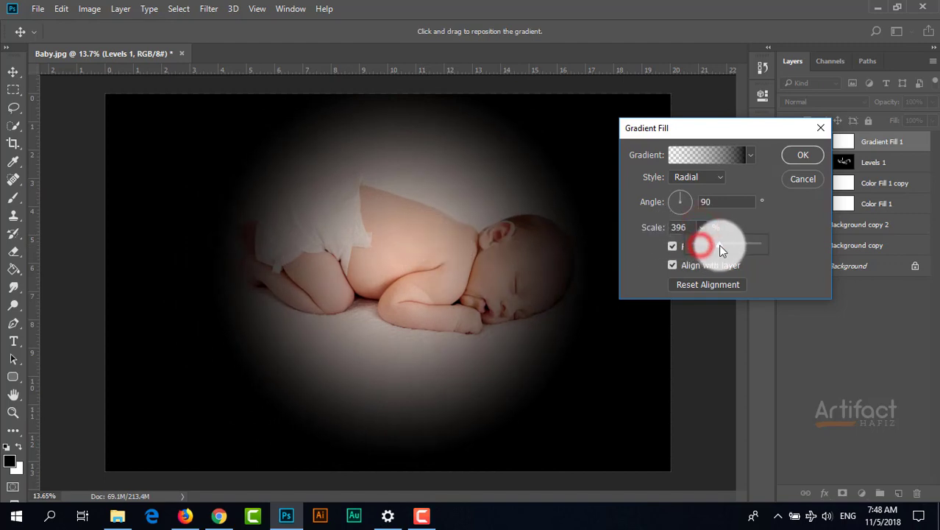
{"action": "left_click_drag", "start_coordinate": [719, 246], "coordinate": [729, 250]}
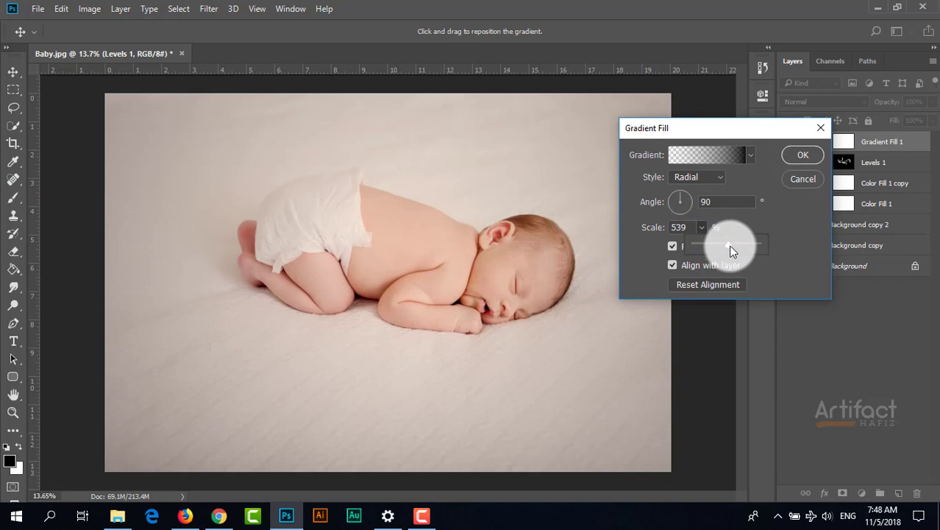
{"action": "left_click", "coordinate": [806, 156]}
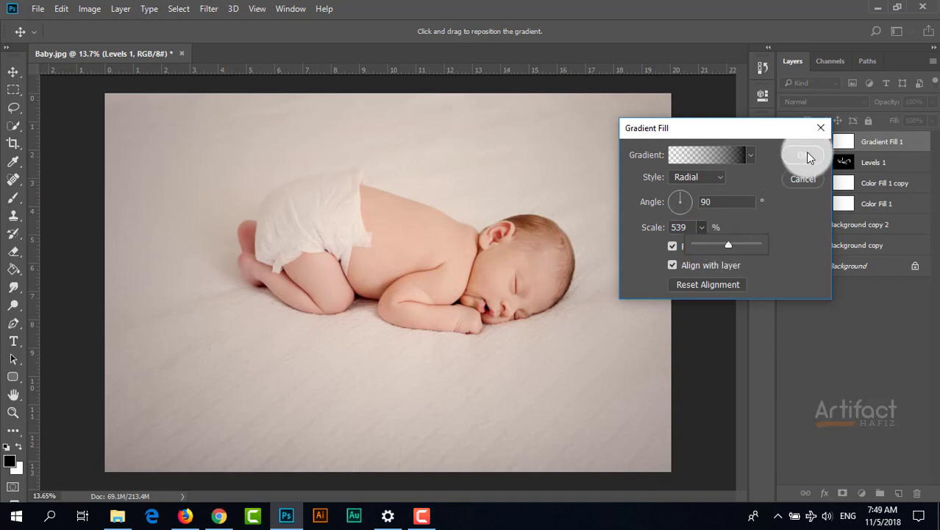
Compare the photo with the Gradient Fill layer hidden and shown
{"action": "key", "text": "b"}
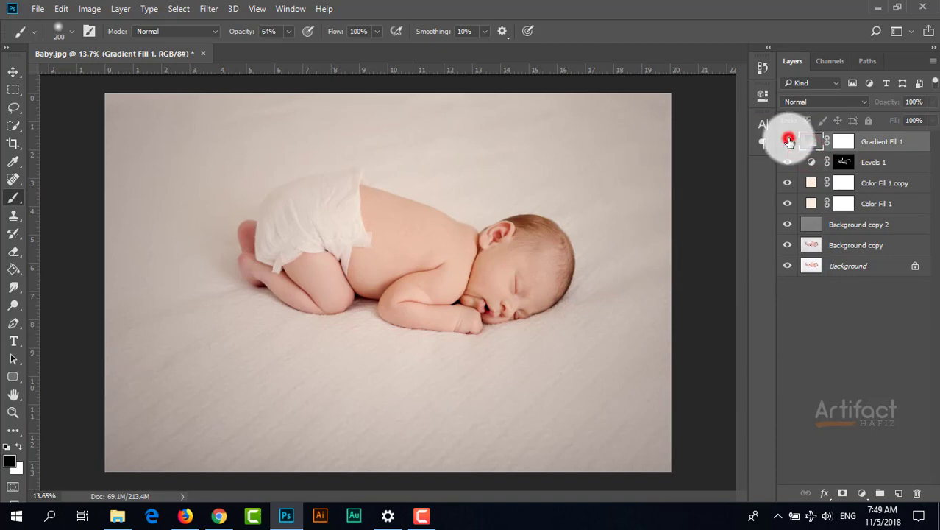
{"action": "left_click", "coordinate": [788, 141]}
{"action": "left_click", "coordinate": [789, 141]}
{"action": "left_click", "coordinate": [789, 141]}
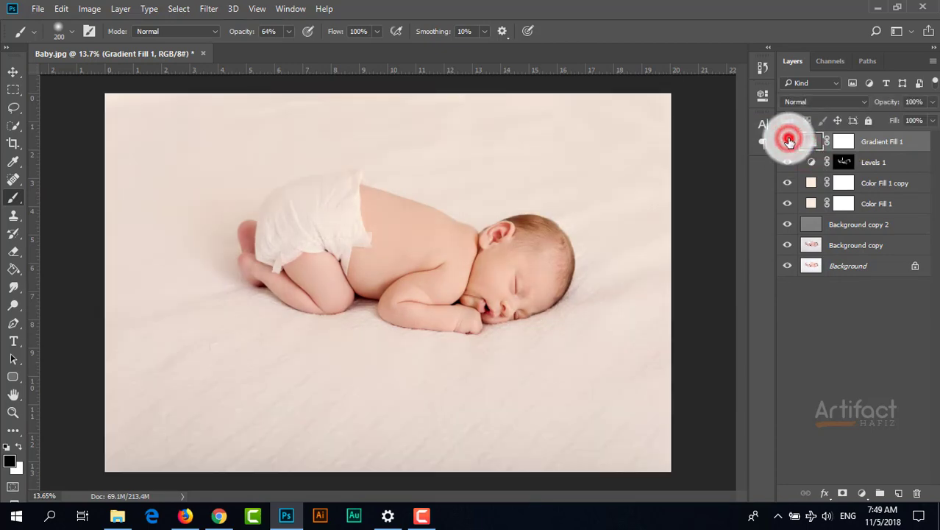
{"action": "left_click", "coordinate": [788, 141]}
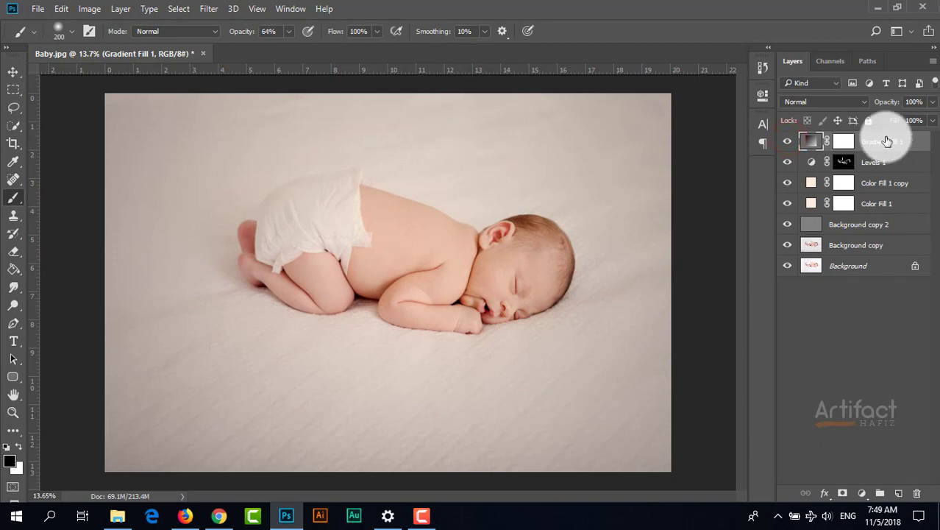
Add a Color Lookup adjustment layer above the Gradient Fill layer using the FuturisticBleak.3DL 3D LUT
{"action": "left_click", "coordinate": [886, 140]}
{"action": "left_click", "coordinate": [862, 493]}
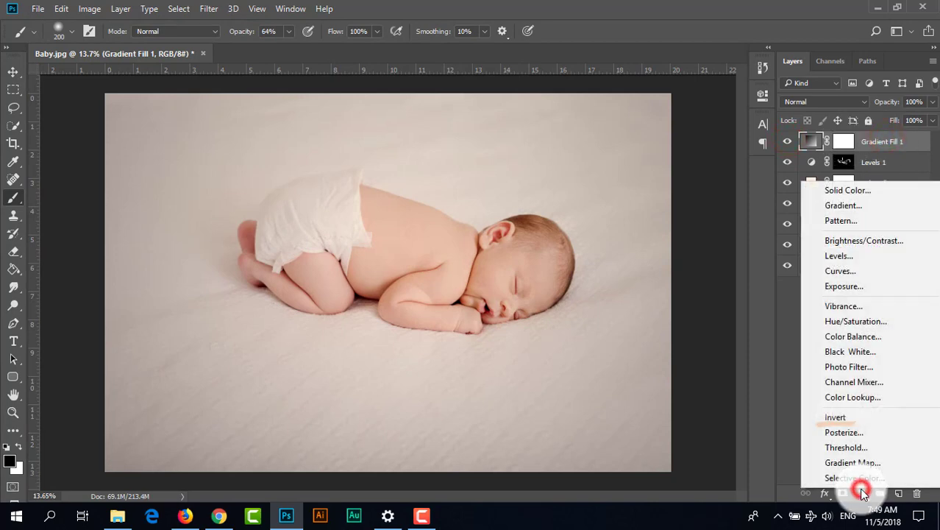
{"action": "left_click", "coordinate": [855, 397]}
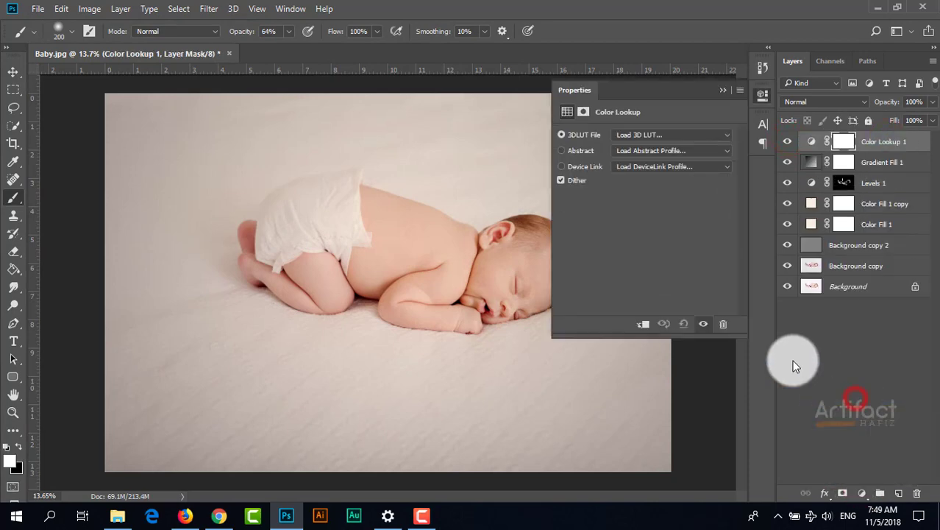
{"action": "left_click", "coordinate": [662, 137]}
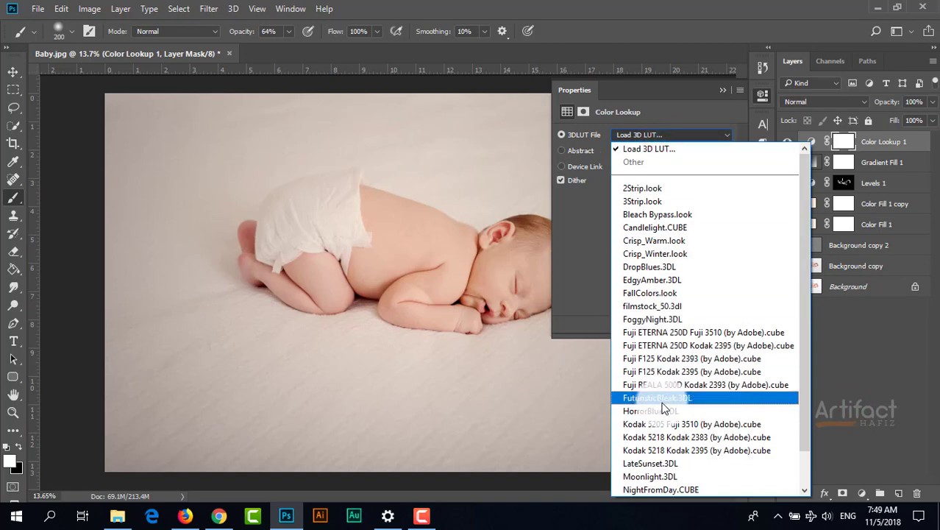
{"action": "left_click", "coordinate": [662, 398]}
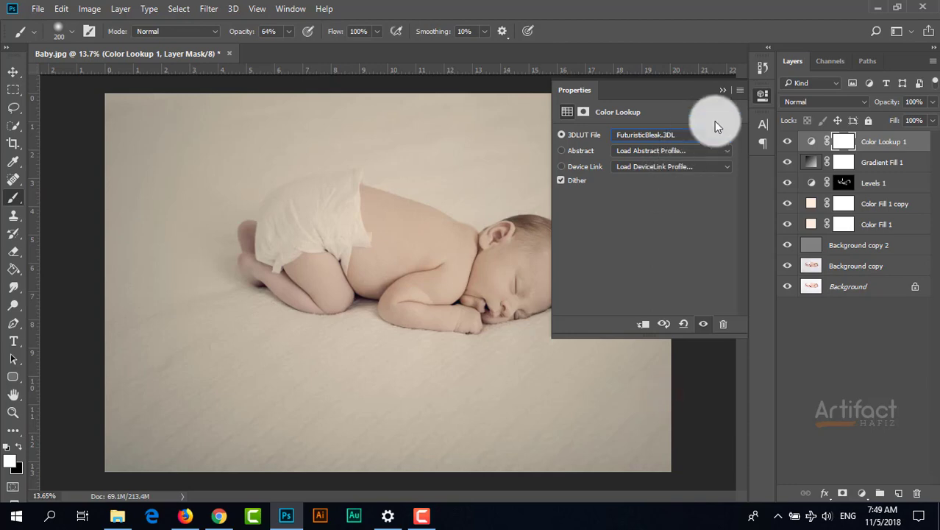
{"action": "left_click", "coordinate": [719, 91]}
Paint black on the Color Lookup mask over the baby's head and face with a 300 px brush at 64% opacity
{"action": "scroll", "coordinate": [466, 282], "scroll_direction": "up", "scroll_amount": 1}
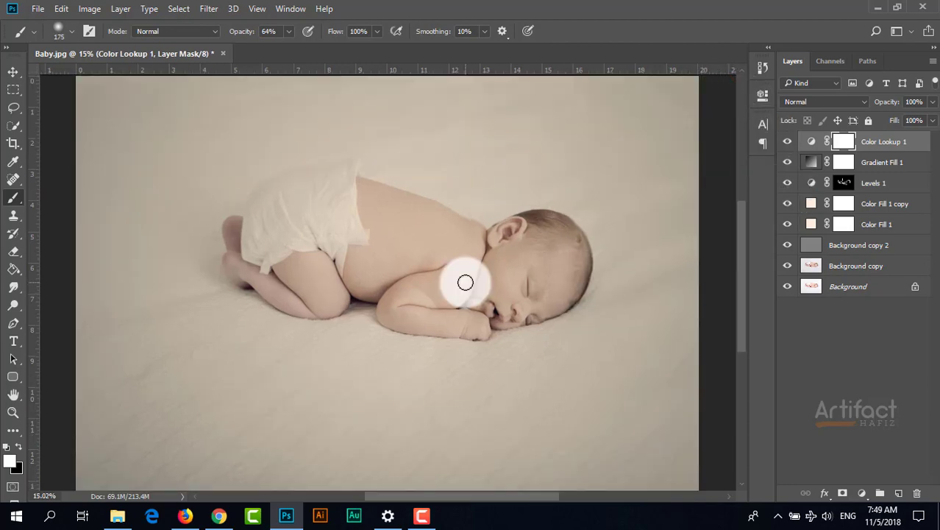
{"action": "scroll", "coordinate": [466, 281], "scroll_direction": "down", "scroll_amount": 4}
{"action": "scroll", "coordinate": [465, 282], "scroll_direction": "up", "scroll_amount": 2}
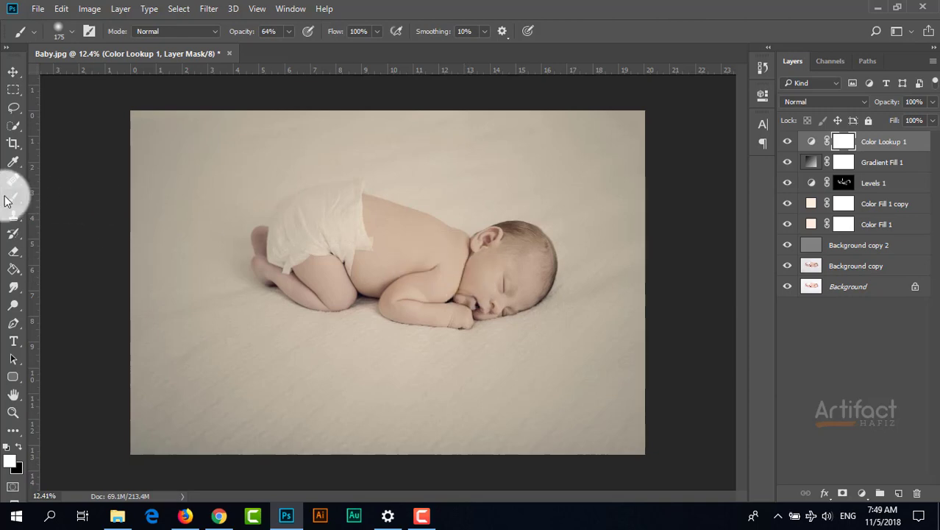
{"action": "left_click", "coordinate": [19, 448]}
{"action": "scroll", "coordinate": [445, 278], "scroll_direction": "up", "scroll_amount": 3}
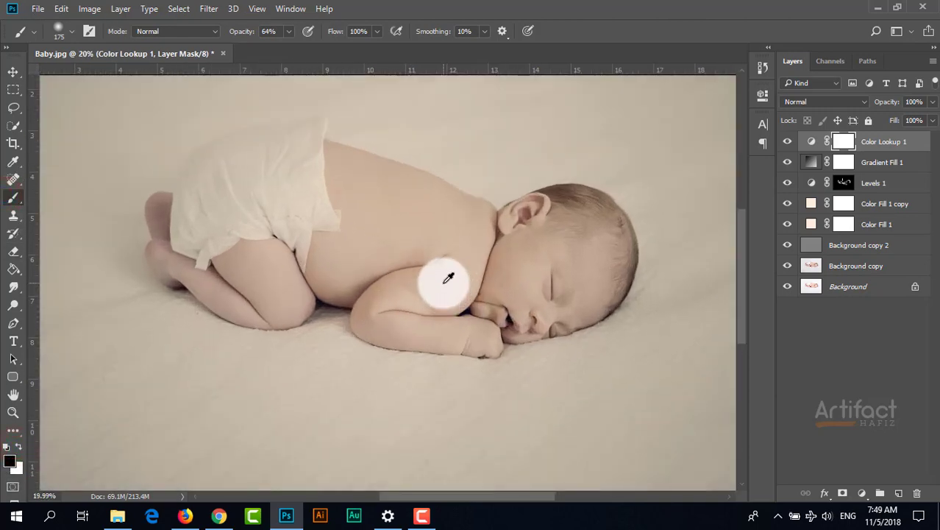
{"action": "key", "text": "bracketright"}
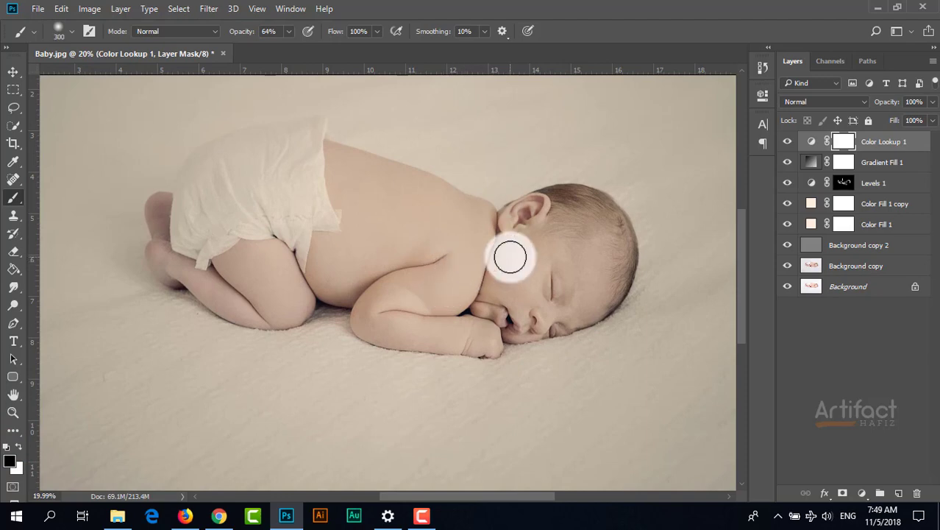
{"action": "mouse_move", "coordinate": [544, 210]}
{"action": "left_mouse_down"}
{"action": "mouse_move", "coordinate": [498, 245]}
{"action": "mouse_move", "coordinate": [494, 262]}
{"action": "mouse_move", "coordinate": [515, 210]}
{"action": "mouse_move", "coordinate": [527, 211]}
{"action": "mouse_move", "coordinate": [486, 234]}
{"action": "mouse_move", "coordinate": [546, 215]}
{"action": "mouse_move", "coordinate": [494, 284]}
{"action": "mouse_move", "coordinate": [585, 215]}
{"action": "left_mouse_up"}
{"action": "mouse_move", "coordinate": [585, 214]}
{"action": "left_mouse_down"}
{"action": "mouse_move", "coordinate": [555, 271]}
{"action": "mouse_move", "coordinate": [594, 218]}
{"action": "left_mouse_up"}
{"action": "mouse_move", "coordinate": [597, 220]}
{"action": "left_mouse_down"}
{"action": "mouse_move", "coordinate": [617, 248]}
{"action": "mouse_move", "coordinate": [557, 272]}
{"action": "left_mouse_up"}
{"action": "mouse_move", "coordinate": [559, 270]}
{"action": "left_mouse_down"}
{"action": "mouse_move", "coordinate": [528, 306]}
{"action": "mouse_move", "coordinate": [572, 302]}
{"action": "left_mouse_up"}
{"action": "mouse_move", "coordinate": [571, 303]}
{"action": "left_mouse_down"}
{"action": "mouse_move", "coordinate": [522, 285]}
{"action": "mouse_move", "coordinate": [522, 273]}
{"action": "left_mouse_up"}
{"action": "mouse_move", "coordinate": [535, 274]}
{"action": "left_mouse_down"}
{"action": "mouse_move", "coordinate": [510, 292]}
{"action": "mouse_move", "coordinate": [548, 298]}
{"action": "left_mouse_up"}
Raise the brush opacity to 100% and paint black on the mask over the baby's head, neck, arm and hand with a larger brush
{"action": "key", "text": "bracketright"}
{"action": "key", "text": "bracketright"}
{"action": "key", "text": "bracketright"}
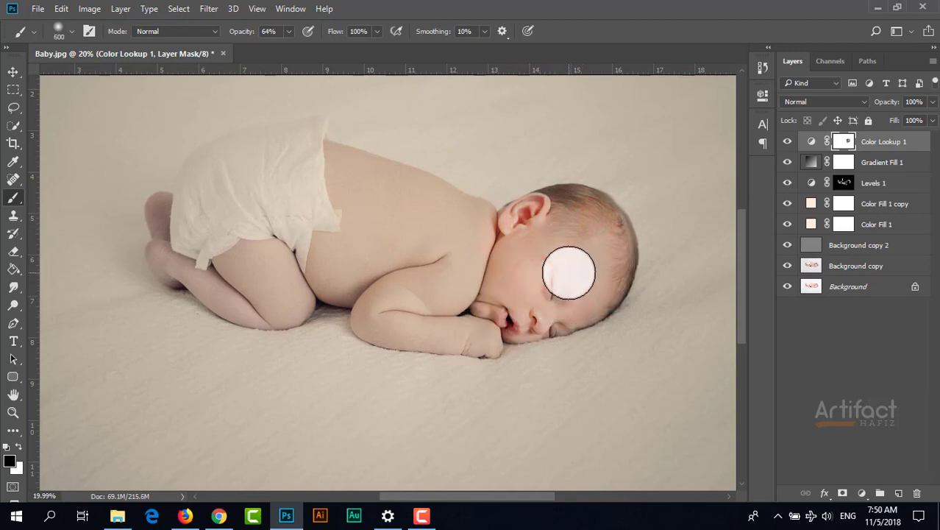
{"action": "key", "text": "bracketright"}
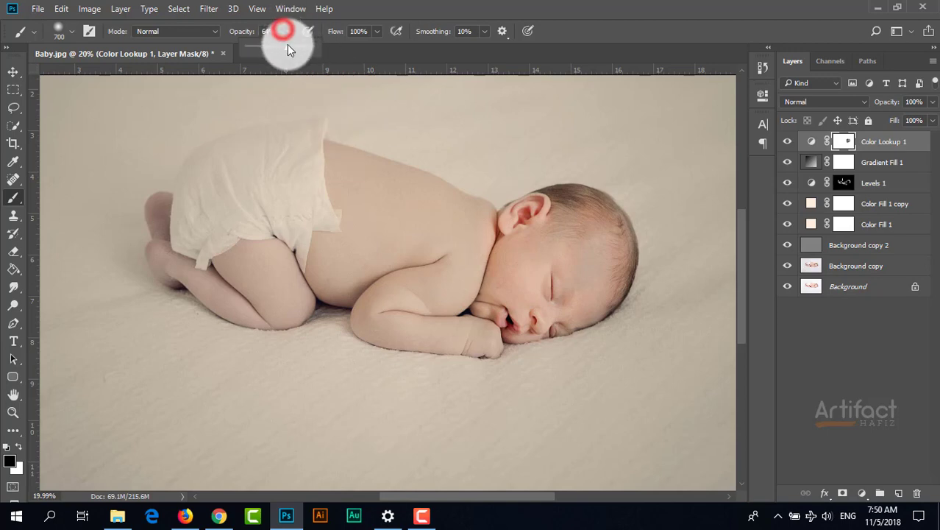
{"action": "left_click", "coordinate": [552, 6]}
{"action": "mouse_move", "coordinate": [582, 242]}
{"action": "left_mouse_down"}
{"action": "mouse_move", "coordinate": [539, 265]}
{"action": "mouse_move", "coordinate": [565, 231]}
{"action": "mouse_move", "coordinate": [530, 262]}
{"action": "mouse_move", "coordinate": [560, 233]}
{"action": "left_mouse_up"}
{"action": "mouse_move", "coordinate": [535, 235]}
{"action": "left_mouse_down"}
{"action": "mouse_move", "coordinate": [502, 251]}
{"action": "mouse_move", "coordinate": [541, 254]}
{"action": "left_mouse_up"}
{"action": "mouse_move", "coordinate": [499, 239]}
{"action": "left_mouse_down"}
{"action": "mouse_move", "coordinate": [543, 267]}
{"action": "mouse_move", "coordinate": [583, 253]}
{"action": "mouse_move", "coordinate": [613, 263]}
{"action": "mouse_move", "coordinate": [535, 297]}
{"action": "mouse_move", "coordinate": [577, 293]}
{"action": "mouse_move", "coordinate": [500, 313]}
{"action": "mouse_move", "coordinate": [497, 305]}
{"action": "mouse_move", "coordinate": [505, 311]}
{"action": "mouse_move", "coordinate": [480, 324]}
{"action": "mouse_move", "coordinate": [391, 314]}
{"action": "left_mouse_up"}
{"action": "key", "text": "bracketleft"}
{"action": "left_click_drag", "start_coordinate": [465, 323], "coordinate": [485, 316]}
Paint black on the Color Lookup mask across the baby's back, diaper, legs and feet with an 800 px brush
{"action": "key", "text": "bracketright"}
{"action": "key", "text": "bracketright"}
{"action": "left_click_drag", "start_coordinate": [506, 258], "coordinate": [471, 250]}
{"action": "left_click_drag", "start_coordinate": [421, 209], "coordinate": [361, 203]}
{"action": "left_click_drag", "start_coordinate": [308, 174], "coordinate": [246, 176]}
{"action": "left_click_drag", "start_coordinate": [426, 284], "coordinate": [288, 273]}
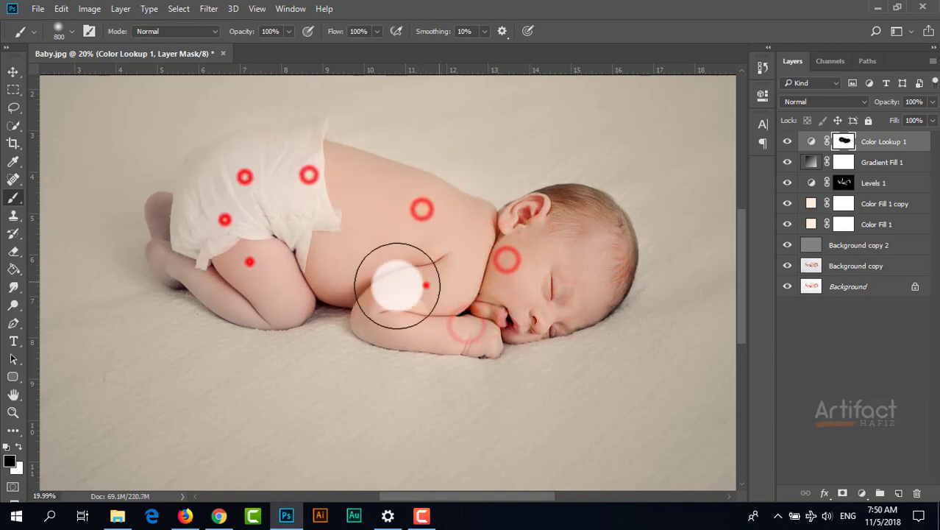
{"action": "mouse_move", "coordinate": [191, 269]}
{"action": "left_mouse_down"}
{"action": "mouse_move", "coordinate": [211, 274]}
{"action": "mouse_move", "coordinate": [189, 264]}
{"action": "left_mouse_up"}
{"action": "left_click_drag", "start_coordinate": [286, 224], "coordinate": [386, 265]}
Refine the Color Lookup mask with a 400 px black brush along the baby's arms, head, ear, back, diaper and feet
{"action": "key", "text": "bracketleft"}
{"action": "key", "text": "bracketleft"}
{"action": "key", "text": "bracketleft"}
{"action": "left_click_drag", "start_coordinate": [380, 328], "coordinate": [406, 336]}
{"action": "left_click_drag", "start_coordinate": [523, 330], "coordinate": [579, 292]}
{"action": "left_click_drag", "start_coordinate": [528, 221], "coordinate": [550, 222]}
{"action": "left_click_drag", "start_coordinate": [419, 190], "coordinate": [304, 164]}
{"action": "mouse_move", "coordinate": [261, 193]}
{"action": "left_mouse_down"}
{"action": "mouse_move", "coordinate": [227, 240]}
{"action": "mouse_move", "coordinate": [238, 303]}
{"action": "left_mouse_up"}
{"action": "left_click_drag", "start_coordinate": [161, 262], "coordinate": [191, 274]}
{"action": "left_click_drag", "start_coordinate": [321, 300], "coordinate": [294, 302]}
{"action": "left_click_drag", "start_coordinate": [158, 206], "coordinate": [160, 224]}
{"action": "left_click_drag", "start_coordinate": [474, 336], "coordinate": [441, 306]}
{"action": "left_click_drag", "start_coordinate": [626, 268], "coordinate": [608, 302]}
{"action": "left_click_drag", "start_coordinate": [520, 208], "coordinate": [524, 234]}
Compare the whole photo with the Color Lookup layer hidden and shown
{"action": "scroll", "coordinate": [498, 290], "scroll_direction": "down", "scroll_amount": 5}
{"action": "scroll", "coordinate": [497, 290], "scroll_direction": "up", "scroll_amount": 1}
{"action": "left_click", "coordinate": [887, 139]}
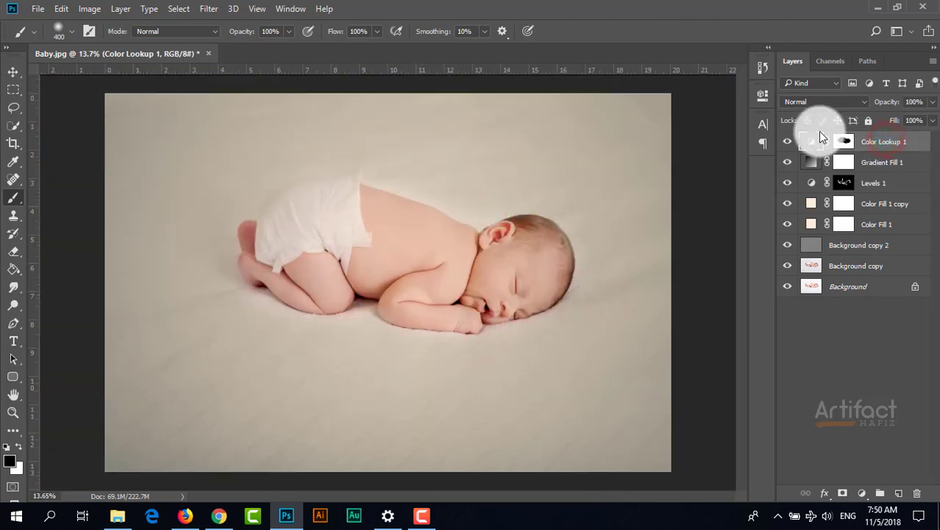
{"action": "left_click", "coordinate": [786, 141]}
{"action": "left_click", "coordinate": [785, 141]}
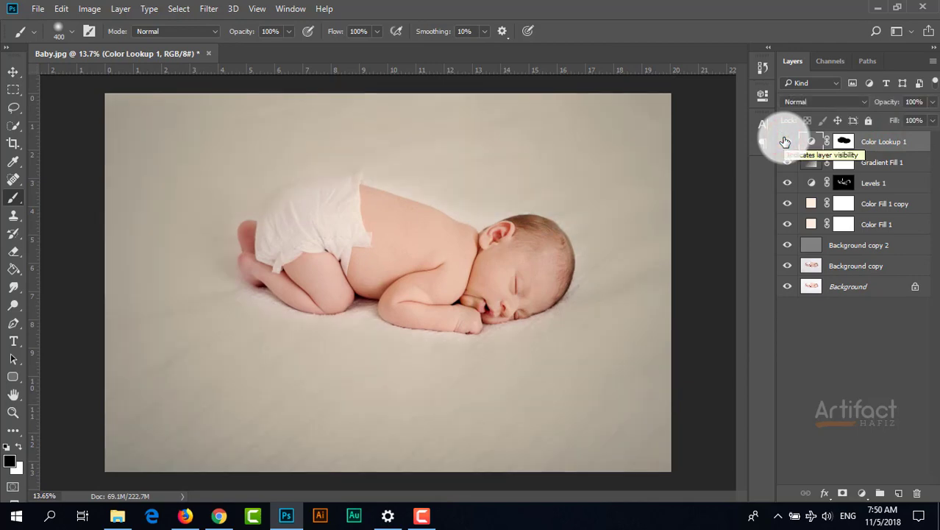
Set the Color Lookup layer's opacity to 58% and compare the photo with that layer hidden and shown
{"action": "left_click", "coordinate": [885, 142]}
{"action": "left_click", "coordinate": [932, 102]}
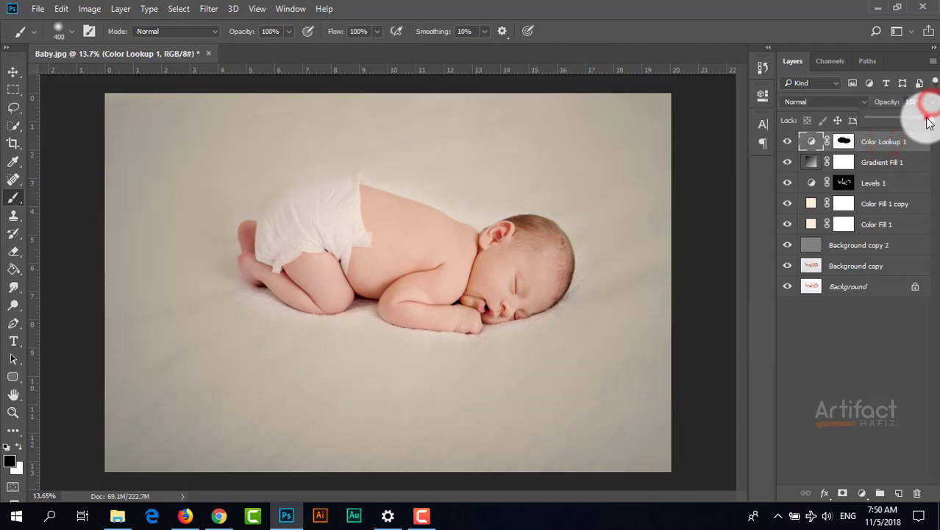
{"action": "left_click_drag", "start_coordinate": [929, 123], "coordinate": [904, 120]}
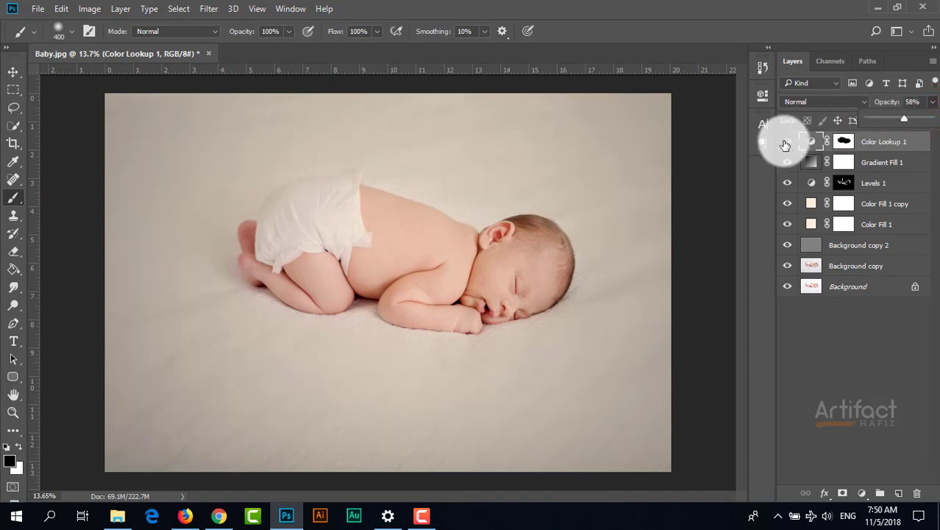
{"action": "left_click", "coordinate": [785, 144]}
{"action": "left_click", "coordinate": [785, 144]}
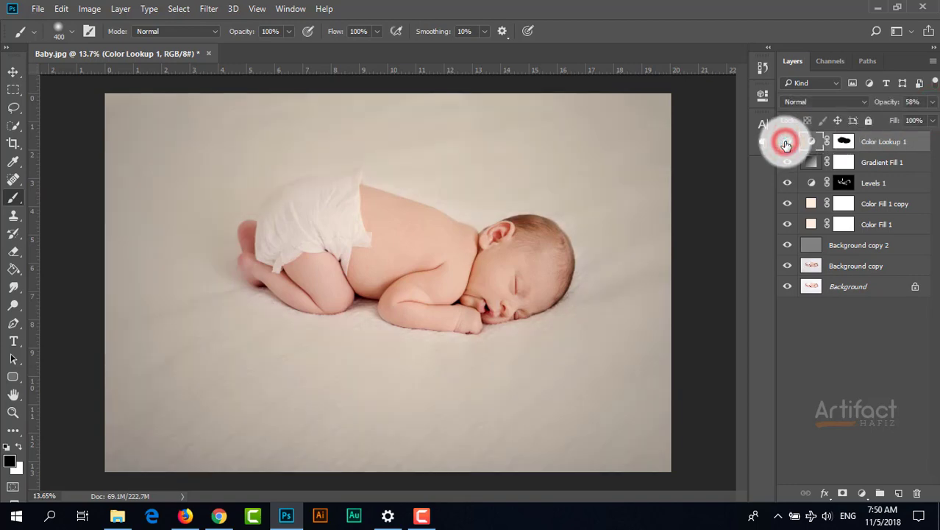
Duplicate the Color Fill 1 layer to the top of the stack and compare the photo with the copy hidden and shown
{"action": "left_click", "coordinate": [870, 228]}
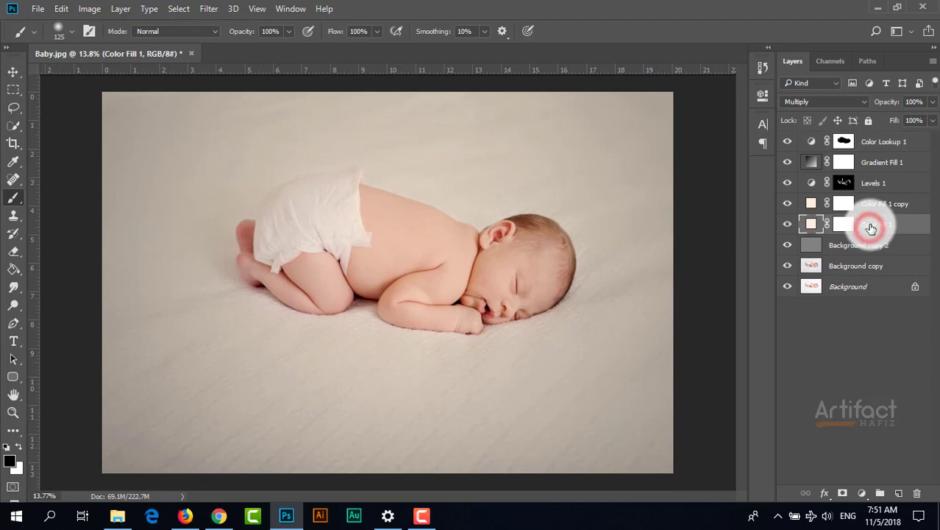
{"action": "left_click_drag", "start_coordinate": [871, 229], "coordinate": [898, 492]}
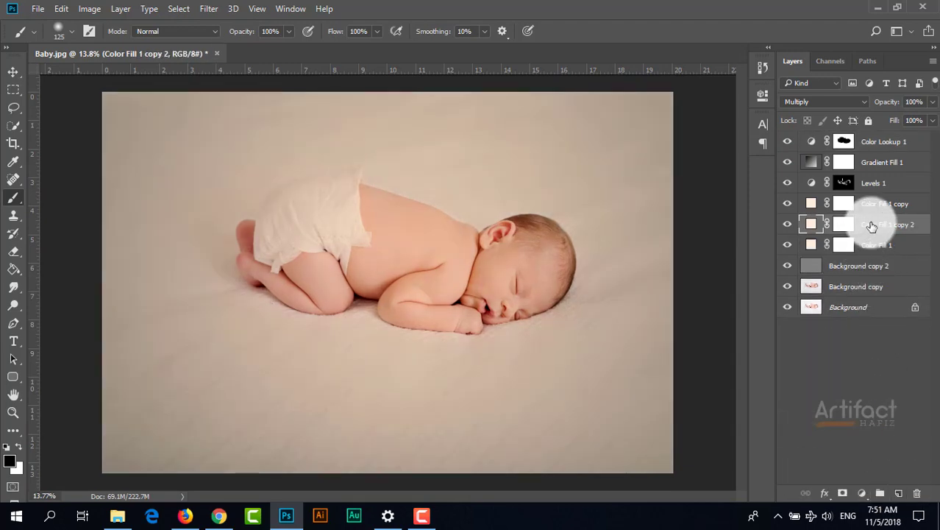
{"action": "left_click_drag", "start_coordinate": [871, 226], "coordinate": [869, 141]}
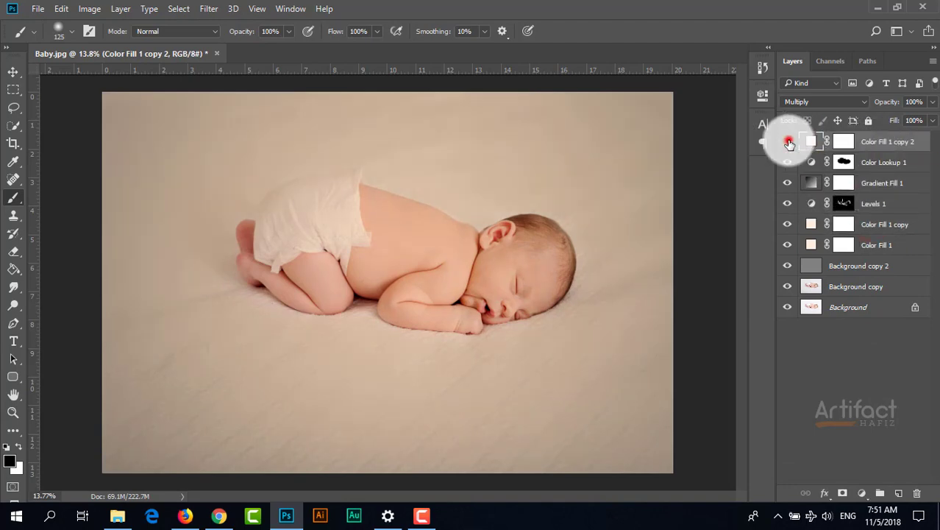
{"action": "left_click", "coordinate": [788, 142]}
{"action": "left_click", "coordinate": [788, 142]}
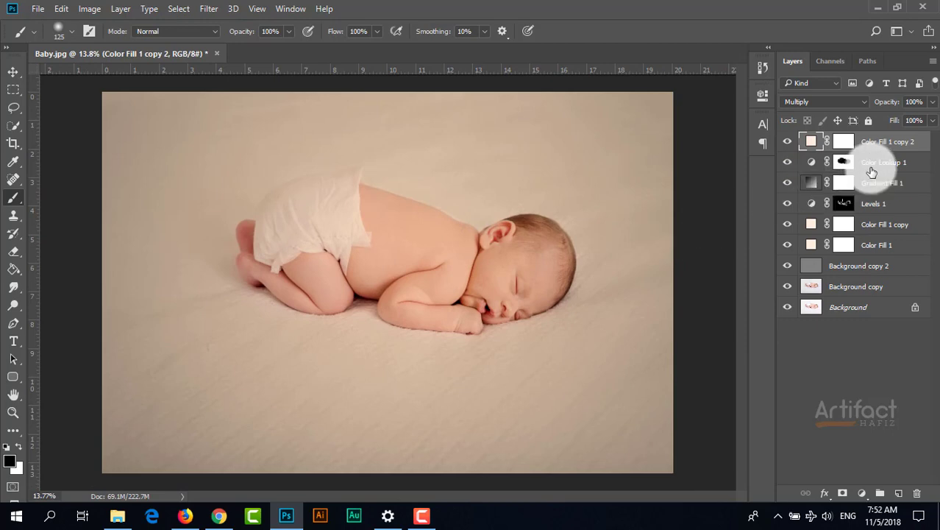
Stamp all visible layers into a new top layer and invert its colours
{"action": "key", "text": "ctrl+alt+shift+e"}
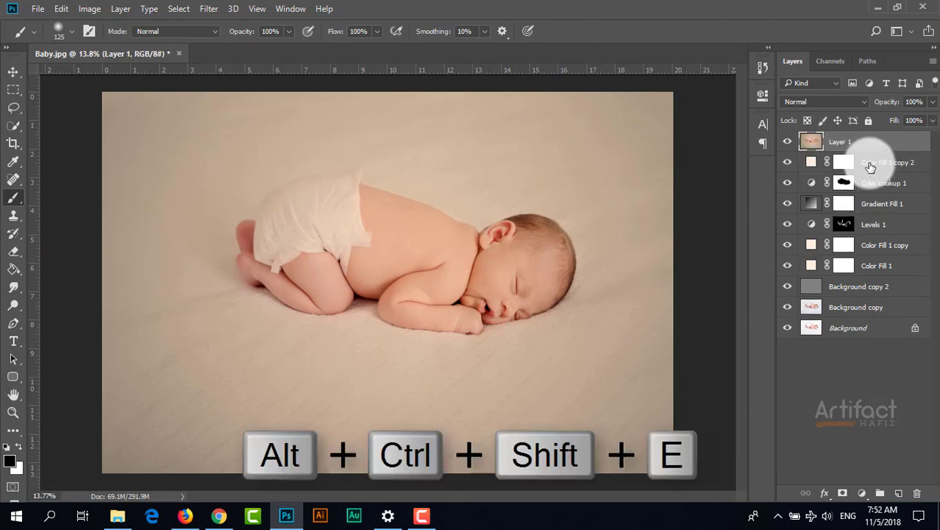
{"action": "scroll", "coordinate": [441, 261], "scroll_direction": "up", "scroll_amount": 3}
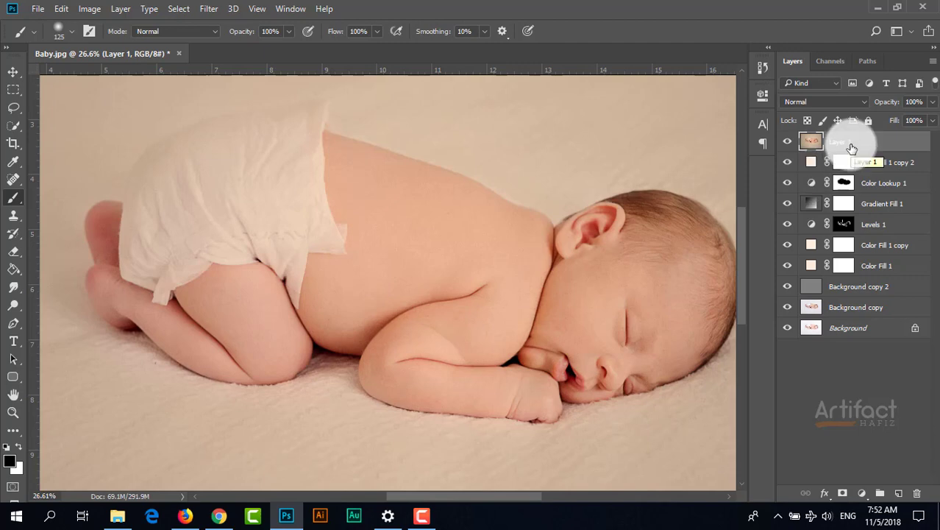
{"action": "key", "text": "ctrl+i"}
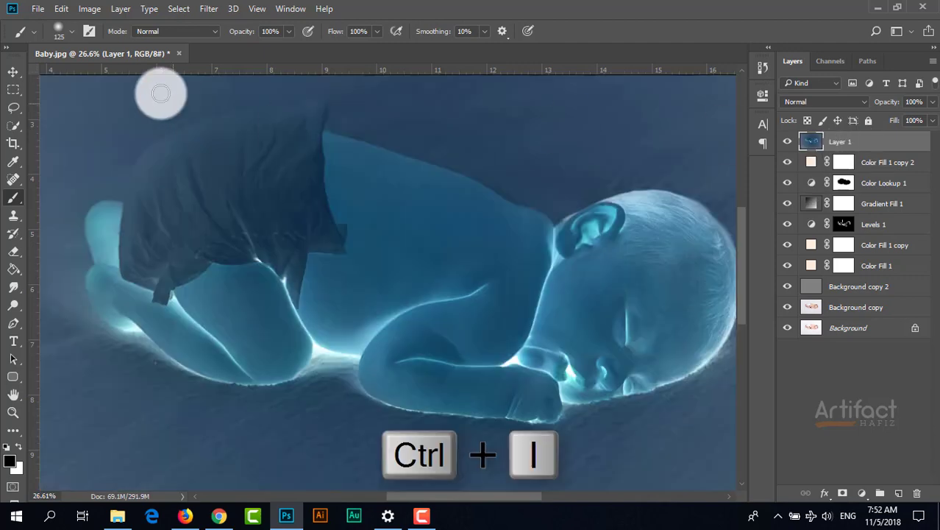
Apply a High Pass filter with a 4.4 pixel radius to the inverted layer and set its blend mode to Overlay
{"action": "left_click", "coordinate": [210, 9]}
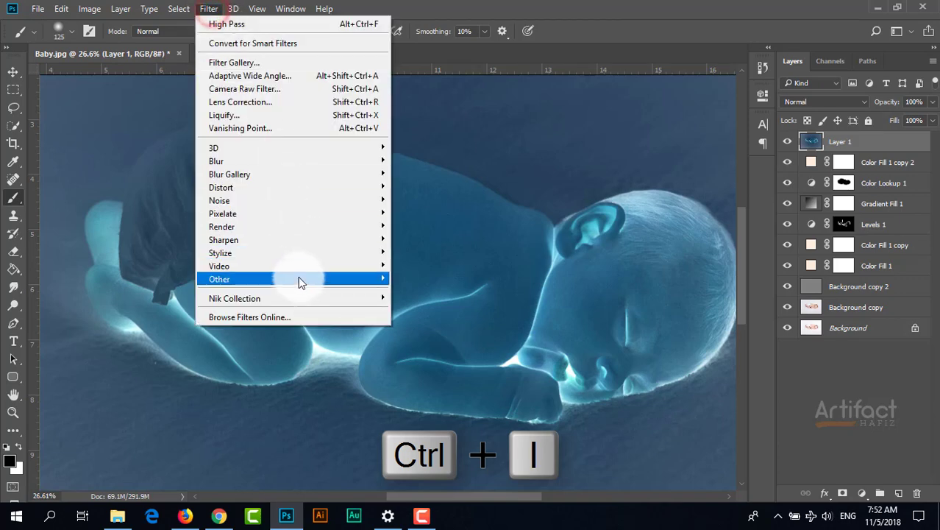
{"action": "mouse_move", "coordinate": [301, 281]}
{"action": "left_click", "coordinate": [424, 293]}
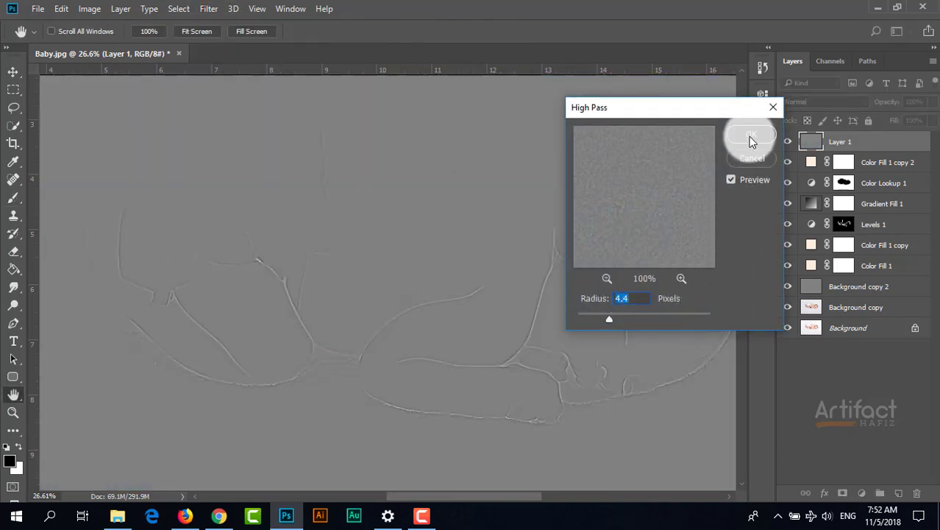
{"action": "left_click", "coordinate": [749, 136]}
{"action": "left_click", "coordinate": [826, 101]}
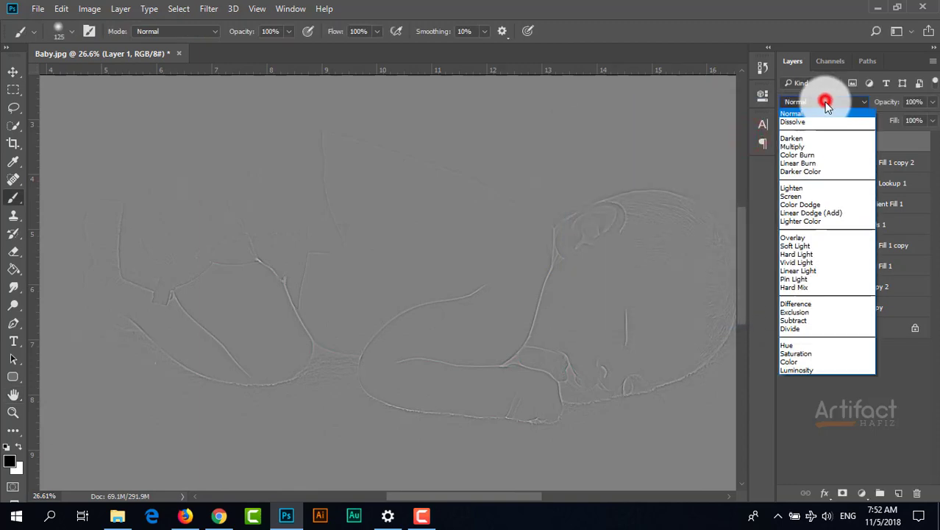
{"action": "left_click", "coordinate": [798, 238]}
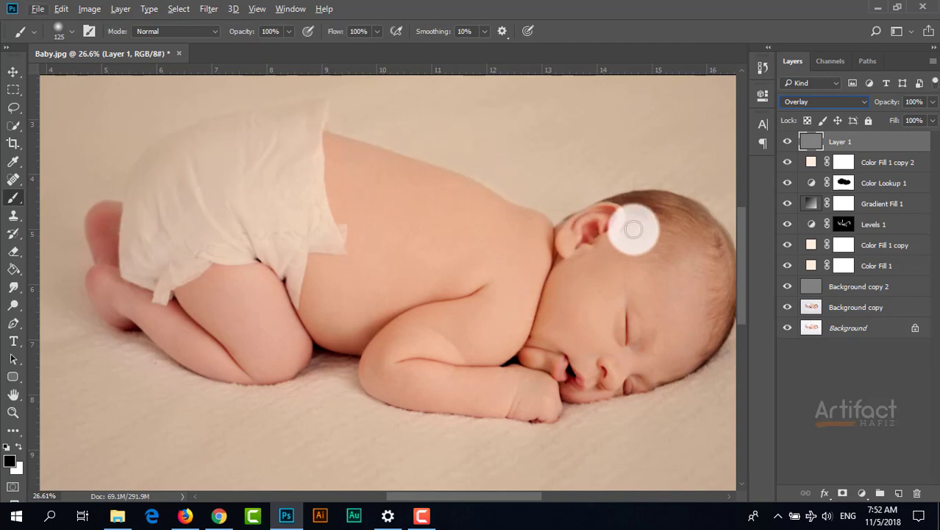
Examine the baby's skin and face close up with the High Pass layer hidden and shown, including the overall effect
{"action": "left_click", "coordinate": [788, 144]}
{"action": "left_click", "coordinate": [788, 145]}
{"action": "left_click", "coordinate": [788, 145]}
{"action": "left_click", "coordinate": [788, 145]}
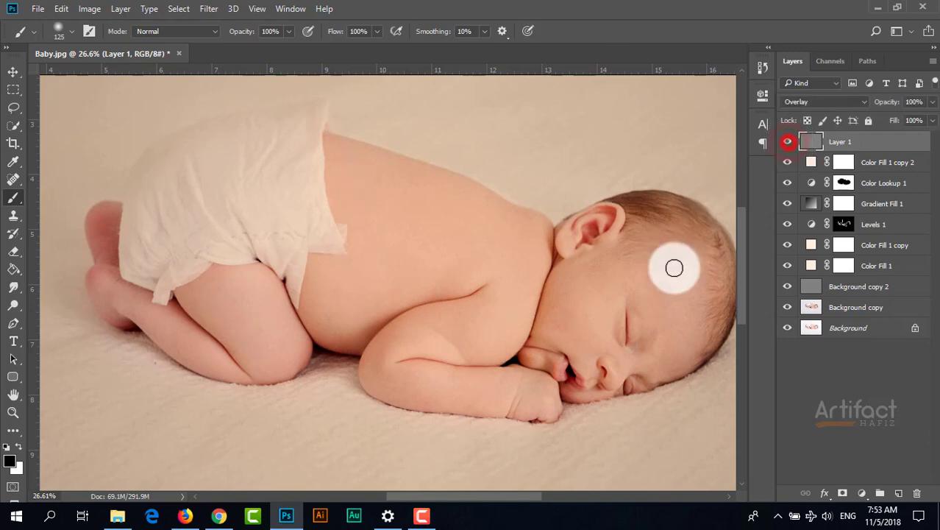
{"action": "scroll", "coordinate": [642, 294], "scroll_direction": "up", "scroll_amount": 3}
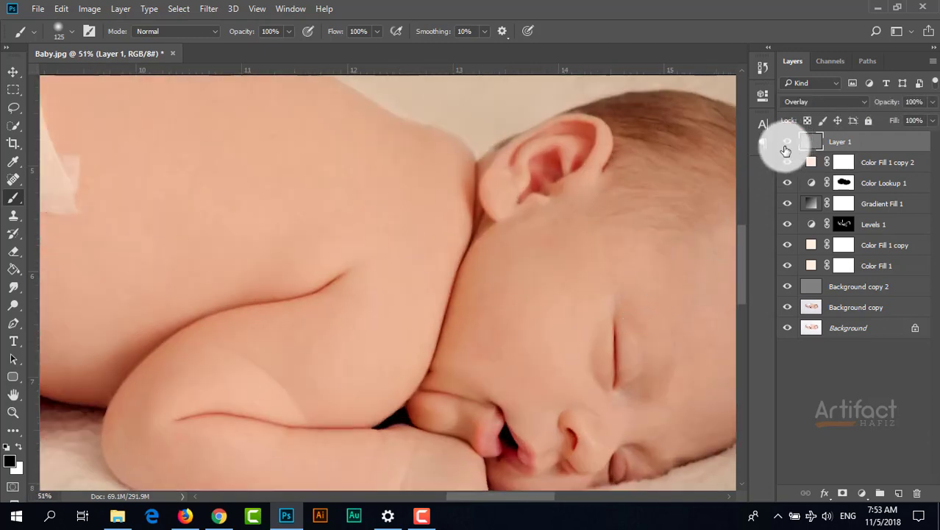
{"action": "left_click_drag", "start_coordinate": [612, 315], "coordinate": [596, 258]}
{"action": "left_click", "coordinate": [789, 142]}
{"action": "left_click", "coordinate": [787, 142]}
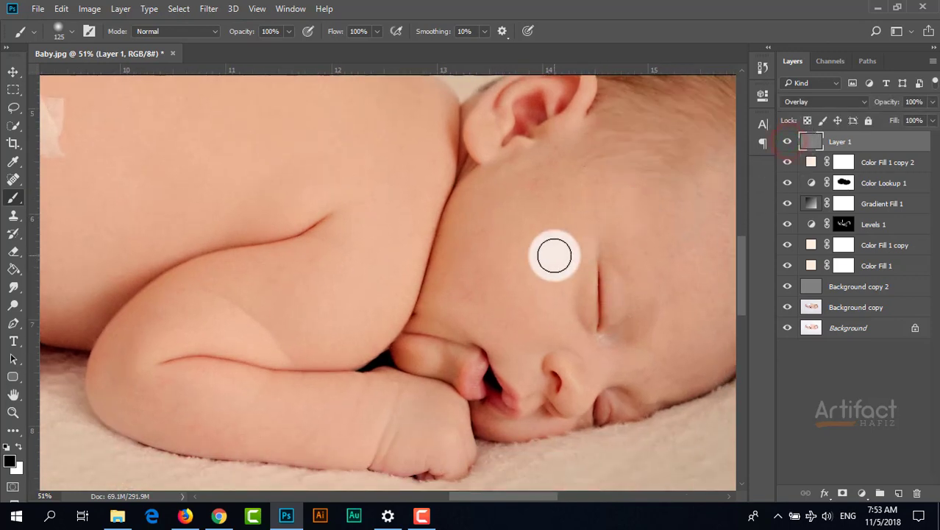
{"action": "scroll", "coordinate": [553, 252], "scroll_direction": "down", "scroll_amount": 4}
{"action": "scroll", "coordinate": [560, 251], "scroll_direction": "down", "scroll_amount": 1}
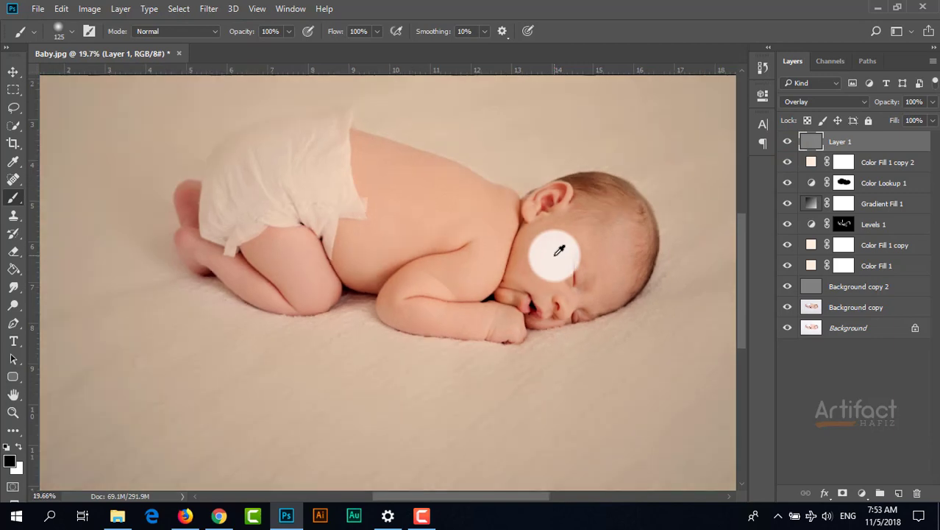
{"action": "scroll", "coordinate": [527, 251], "scroll_direction": "up", "scroll_amount": 2}
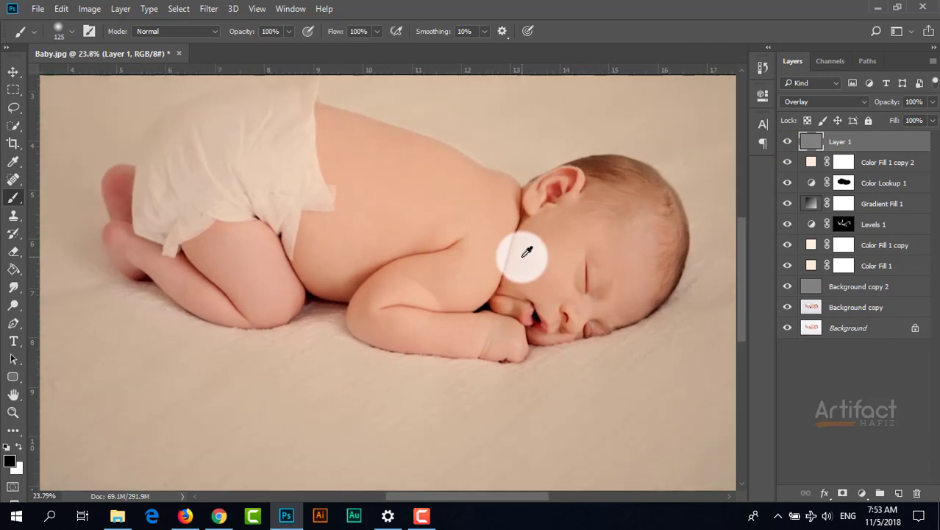
Add a layer mask to the High Pass layer, invert it to black and set the foreground colour to white (ffffff)
{"action": "scroll", "coordinate": [478, 254], "scroll_direction": "up", "scroll_amount": 2}
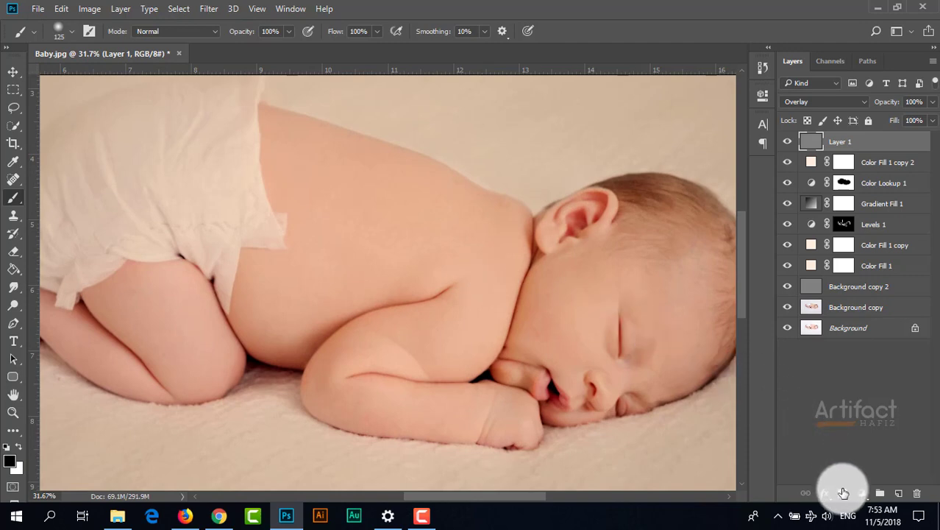
{"action": "left_click", "coordinate": [843, 493]}
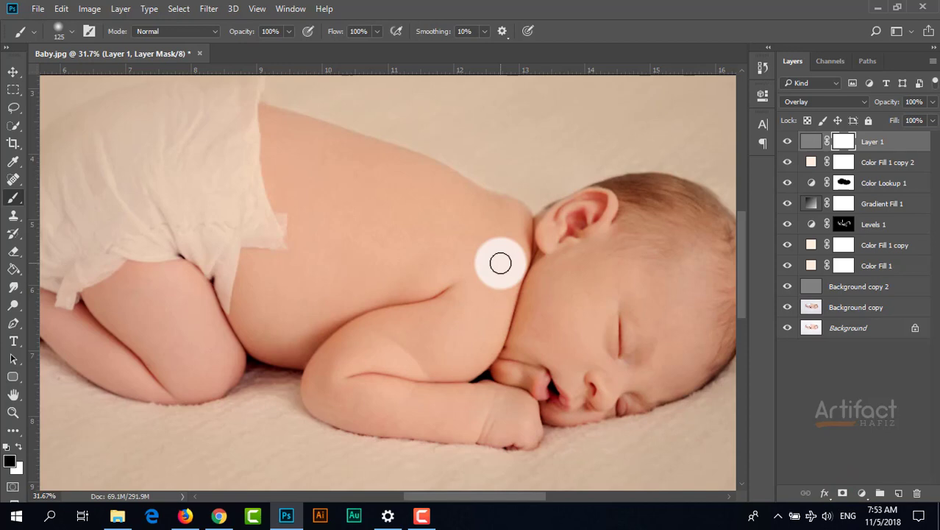
{"action": "key", "text": "ctrl+i"}
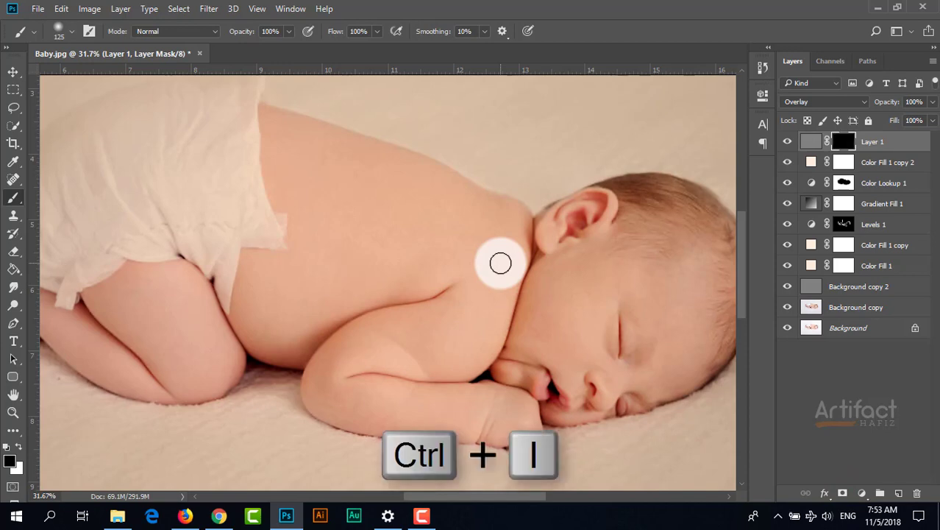
{"action": "key", "text": "x"}
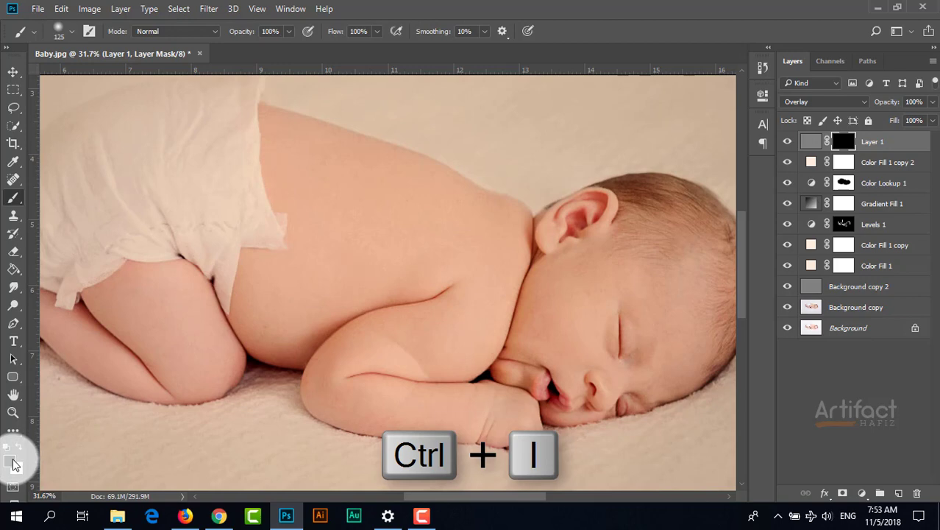
{"action": "left_click", "coordinate": [12, 462]}
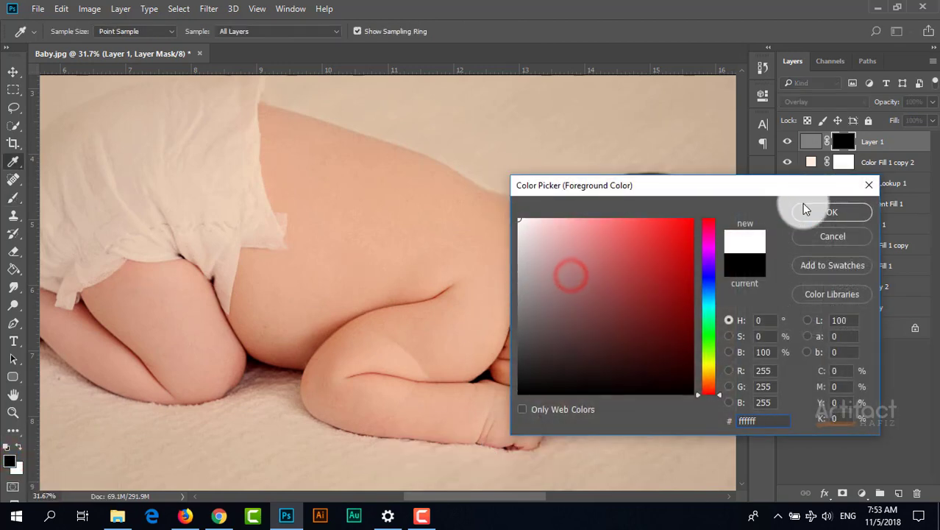
{"action": "left_click", "coordinate": [807, 211]}
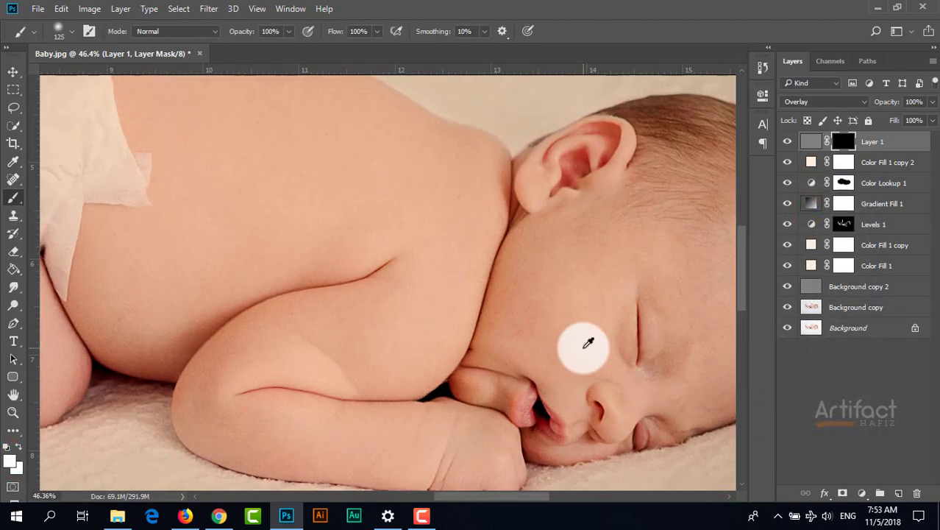
Paint white on the High Pass mask over the baby's cheek and temple with a 125 px brush to reveal the softening
{"action": "scroll", "coordinate": [589, 343], "scroll_direction": "up", "scroll_amount": 2}
{"action": "scroll", "coordinate": [594, 294], "scroll_direction": "up", "scroll_amount": 1}
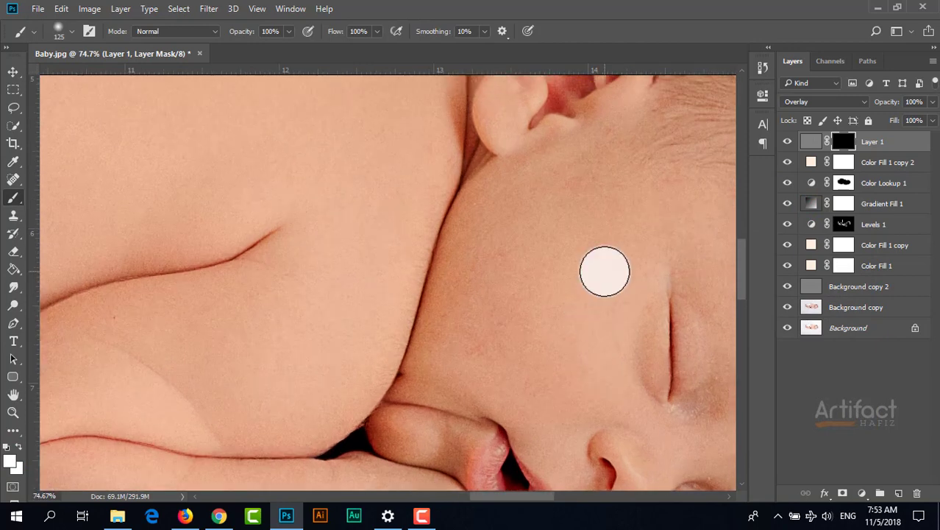
{"action": "left_click_drag", "start_coordinate": [605, 271], "coordinate": [487, 206]}
{"action": "mouse_move", "coordinate": [594, 321]}
{"action": "left_mouse_down"}
{"action": "mouse_move", "coordinate": [510, 225]}
{"action": "mouse_move", "coordinate": [533, 270]}
{"action": "left_mouse_up"}
{"action": "left_click", "coordinate": [577, 204]}
{"action": "left_click", "coordinate": [538, 183]}
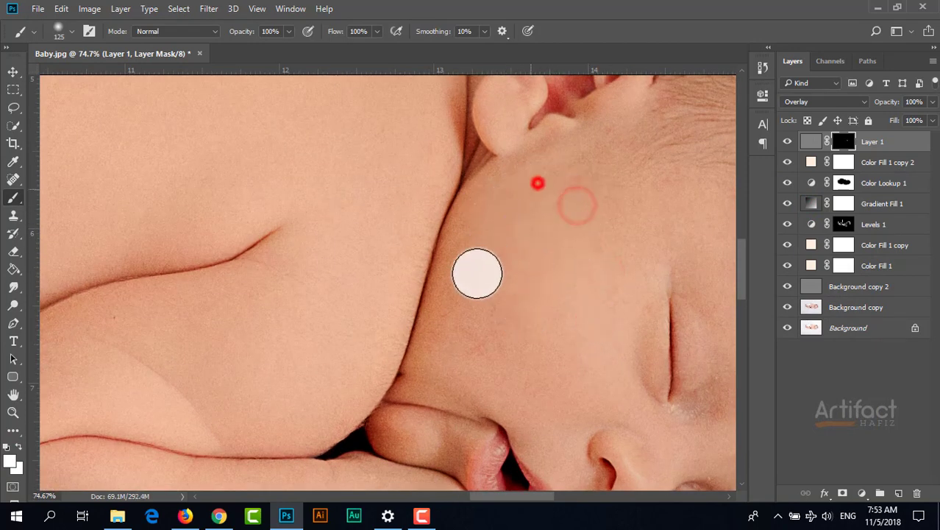
{"action": "left_click", "coordinate": [489, 204]}
{"action": "left_click", "coordinate": [472, 245]}
{"action": "left_click", "coordinate": [524, 287]}
{"action": "left_click", "coordinate": [590, 384]}
{"action": "left_click", "coordinate": [449, 377]}
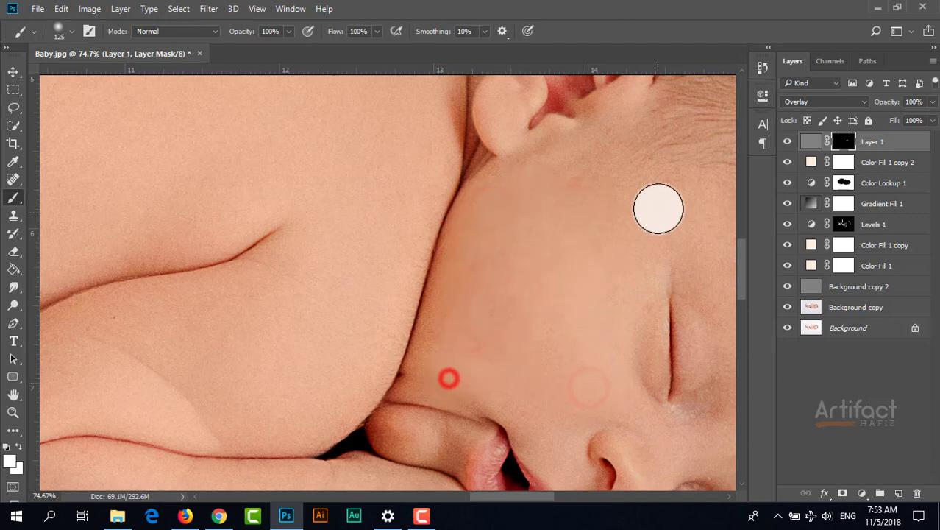
{"action": "left_click", "coordinate": [651, 210]}
{"action": "left_click", "coordinate": [636, 192]}
{"action": "left_click", "coordinate": [634, 260]}
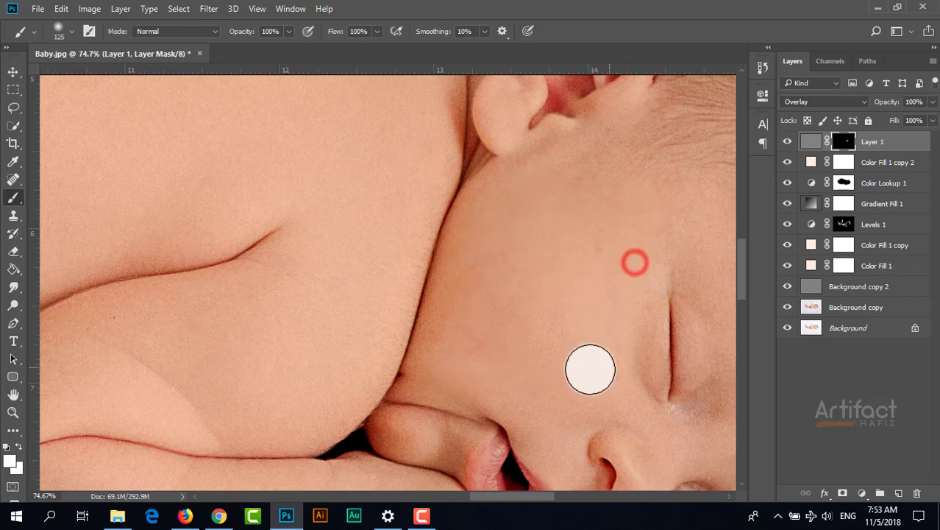
Continue painting the mask white over the rest of the cheek and the forehead with the 125 px brush
{"action": "left_click", "coordinate": [519, 292]}
{"action": "left_click", "coordinate": [556, 338]}
{"action": "left_click", "coordinate": [481, 296]}
{"action": "left_click", "coordinate": [462, 302]}
{"action": "left_click_drag", "start_coordinate": [571, 337], "coordinate": [420, 245]}
{"action": "left_click_drag", "start_coordinate": [650, 192], "coordinate": [527, 254]}
{"action": "left_click", "coordinate": [408, 175]}
{"action": "left_click", "coordinate": [414, 170]}
{"action": "left_click", "coordinate": [552, 176]}
{"action": "left_click", "coordinate": [485, 168]}
{"action": "left_click", "coordinate": [581, 221]}
{"action": "left_click", "coordinate": [482, 235]}
{"action": "left_click", "coordinate": [527, 285]}
{"action": "left_click_drag", "start_coordinate": [527, 386], "coordinate": [529, 251]}
{"action": "left_click", "coordinate": [548, 219]}
{"action": "left_click", "coordinate": [504, 285]}
{"action": "left_click_drag", "start_coordinate": [533, 183], "coordinate": [531, 231]}
Reduce the brush to 90 px and paint the mask white over the skin between the cheek, eye and nose
{"action": "key", "text": "bracketleft"}
{"action": "key", "text": "bracketleft"}
{"action": "mouse_move", "coordinate": [411, 153]}
{"action": "left_mouse_down"}
{"action": "mouse_move", "coordinate": [437, 205]}
{"action": "mouse_move", "coordinate": [418, 297]}
{"action": "left_mouse_up"}
{"action": "left_click_drag", "start_coordinate": [388, 119], "coordinate": [473, 103]}
{"action": "left_click_drag", "start_coordinate": [487, 120], "coordinate": [431, 329]}
{"action": "left_click_drag", "start_coordinate": [271, 259], "coordinate": [404, 201]}
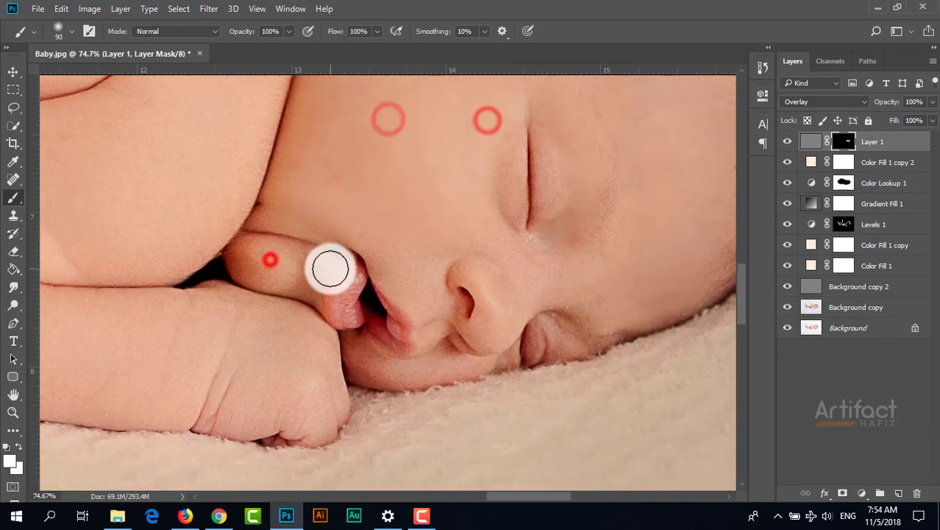
Reveal the softening on the finger by the mouth, the chin and beside the nose with a smaller white brush
{"action": "key", "text": "bracketleft"}
{"action": "key", "text": "bracketleft"}
{"action": "key", "text": "bracketleft"}
{"action": "key", "text": "bracketleft"}
{"action": "mouse_move", "coordinate": [317, 267]}
{"action": "left_mouse_down"}
{"action": "mouse_move", "coordinate": [295, 282]}
{"action": "mouse_move", "coordinate": [246, 257]}
{"action": "left_mouse_up"}
{"action": "mouse_move", "coordinate": [246, 253]}
{"action": "left_mouse_down"}
{"action": "mouse_move", "coordinate": [280, 253]}
{"action": "mouse_move", "coordinate": [261, 265]}
{"action": "left_mouse_up"}
{"action": "mouse_move", "coordinate": [253, 278]}
{"action": "left_mouse_down"}
{"action": "mouse_move", "coordinate": [283, 292]}
{"action": "mouse_move", "coordinate": [316, 289]}
{"action": "left_mouse_up"}
{"action": "left_click", "coordinate": [361, 364]}
{"action": "left_click", "coordinate": [448, 367]}
{"action": "left_click", "coordinate": [527, 297]}
Enlarge the brush to 70 px and paint the mask white over the nose, upper lip area and lower cheek
{"action": "key", "text": "bracketright"}
{"action": "key", "text": "bracketright"}
{"action": "left_click", "coordinate": [465, 277]}
{"action": "left_click", "coordinate": [422, 295]}
{"action": "left_click", "coordinate": [422, 278]}
{"action": "left_click", "coordinate": [445, 243]}
{"action": "left_click", "coordinate": [483, 239]}
{"action": "left_click", "coordinate": [359, 142]}
{"action": "left_click", "coordinate": [359, 172]}
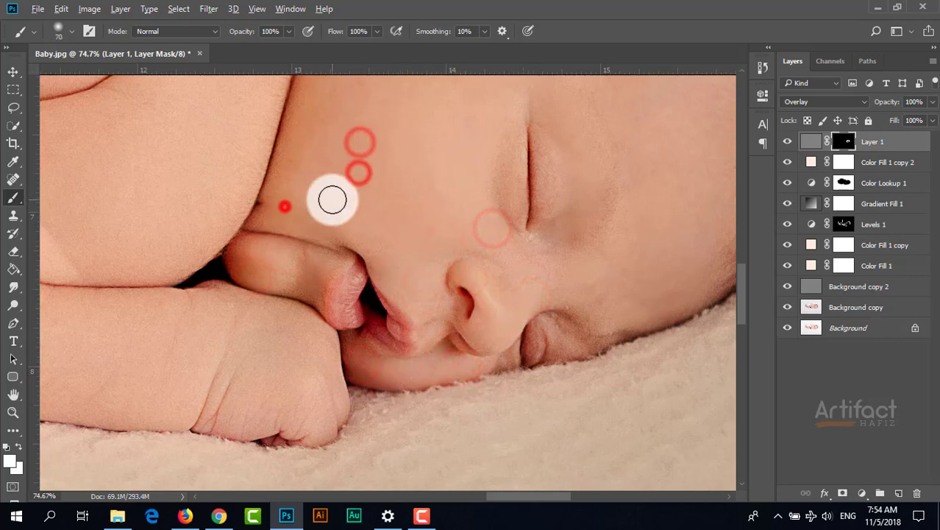
{"action": "left_click", "coordinate": [285, 206]}
Enlarge the brush to 200 px and paint the mask white over the baby's neck, back, shoulder and upper arm
{"action": "scroll", "coordinate": [332, 200], "scroll_direction": "down", "scroll_amount": 2}
{"action": "scroll", "coordinate": [333, 199], "scroll_direction": "down", "scroll_amount": 7}
{"action": "left_click_drag", "start_coordinate": [333, 200], "coordinate": [448, 236]}
{"action": "key", "text": "bracketright"}
{"action": "key", "text": "bracketright"}
{"action": "key", "text": "bracketright"}
{"action": "key", "text": "bracketright"}
{"action": "key", "text": "bracketright"}
{"action": "key", "text": "bracketright"}
{"action": "key", "text": "bracketright"}
{"action": "left_click", "coordinate": [468, 206]}
{"action": "left_click", "coordinate": [480, 203]}
{"action": "left_click", "coordinate": [493, 203]}
{"action": "left_click_drag", "start_coordinate": [388, 166], "coordinate": [412, 237]}
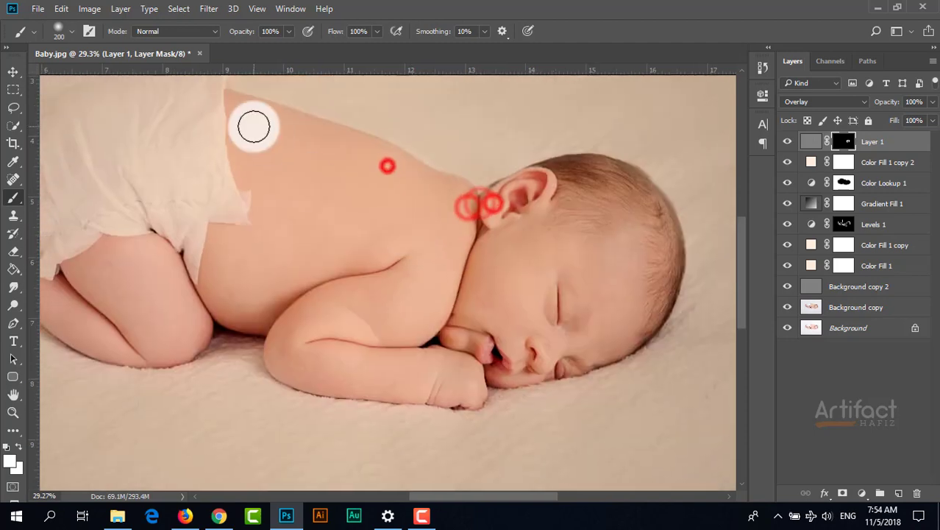
{"action": "mouse_move", "coordinate": [250, 130]}
{"action": "left_mouse_down"}
{"action": "mouse_move", "coordinate": [289, 138]}
{"action": "mouse_move", "coordinate": [434, 212]}
{"action": "left_mouse_up"}
{"action": "left_click_drag", "start_coordinate": [437, 214], "coordinate": [335, 217]}
{"action": "mouse_move", "coordinate": [329, 218]}
{"action": "left_mouse_down"}
{"action": "mouse_move", "coordinate": [252, 244]}
{"action": "mouse_move", "coordinate": [234, 280]}
{"action": "left_mouse_up"}
{"action": "left_click_drag", "start_coordinate": [239, 288], "coordinate": [412, 214]}
{"action": "mouse_move", "coordinate": [420, 213]}
{"action": "left_mouse_down"}
{"action": "mouse_move", "coordinate": [252, 243]}
{"action": "mouse_move", "coordinate": [369, 206]}
{"action": "left_mouse_up"}
{"action": "left_click_drag", "start_coordinate": [280, 210], "coordinate": [437, 232]}
{"action": "left_click_drag", "start_coordinate": [445, 200], "coordinate": [449, 216]}
{"action": "left_click_drag", "start_coordinate": [448, 218], "coordinate": [425, 292]}
{"action": "mouse_move", "coordinate": [421, 296]}
{"action": "left_mouse_down"}
{"action": "mouse_move", "coordinate": [407, 300]}
{"action": "mouse_move", "coordinate": [418, 305]}
{"action": "left_mouse_up"}
{"action": "left_click_drag", "start_coordinate": [420, 306], "coordinate": [316, 314]}
{"action": "left_click_drag", "start_coordinate": [313, 315], "coordinate": [302, 320]}
Paint the mask white along the baby's elbow and forearm with a slightly smaller brush
{"action": "key", "text": "bracketleft"}
{"action": "mouse_move", "coordinate": [290, 359]}
{"action": "left_mouse_down"}
{"action": "mouse_move", "coordinate": [335, 365]}
{"action": "mouse_move", "coordinate": [305, 377]}
{"action": "left_mouse_up"}
{"action": "left_click_drag", "start_coordinate": [298, 376], "coordinate": [371, 382]}
{"action": "left_click_drag", "start_coordinate": [367, 310], "coordinate": [483, 333]}
Enlarge the brush to 250 px and paint the mask white over the baby's thigh and knee
{"action": "key", "text": "bracketright"}
{"action": "key", "text": "bracketright"}
{"action": "left_click_drag", "start_coordinate": [295, 296], "coordinate": [215, 287]}
{"action": "left_click_drag", "start_coordinate": [212, 287], "coordinate": [255, 320]}
{"action": "left_click_drag", "start_coordinate": [264, 277], "coordinate": [290, 351]}
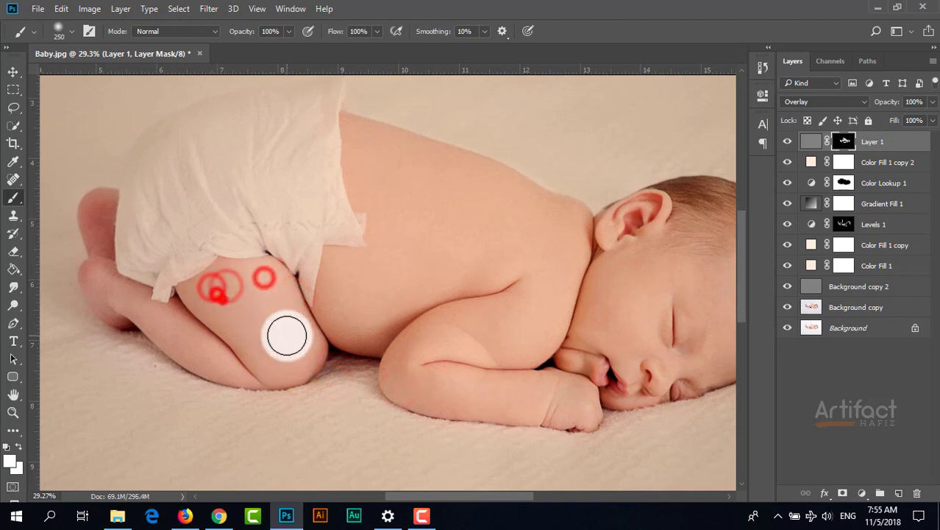
Reduce the brush to 150 px and paint the mask white over the lower leg and foot
{"action": "key", "text": "bracketleft"}
{"action": "key", "text": "bracketleft"}
{"action": "key", "text": "bracketleft"}
{"action": "mouse_move", "coordinate": [131, 300]}
{"action": "left_mouse_down"}
{"action": "mouse_move", "coordinate": [203, 354]}
{"action": "mouse_move", "coordinate": [147, 316]}
{"action": "left_mouse_up"}
{"action": "left_click_drag", "start_coordinate": [97, 214], "coordinate": [103, 248]}
Touch up the mask with white on the elbow and the skin beside the closed eye
{"action": "scroll", "coordinate": [594, 325], "scroll_direction": "down", "scroll_amount": 2}
{"action": "scroll", "coordinate": [595, 326], "scroll_direction": "up", "scroll_amount": 4}
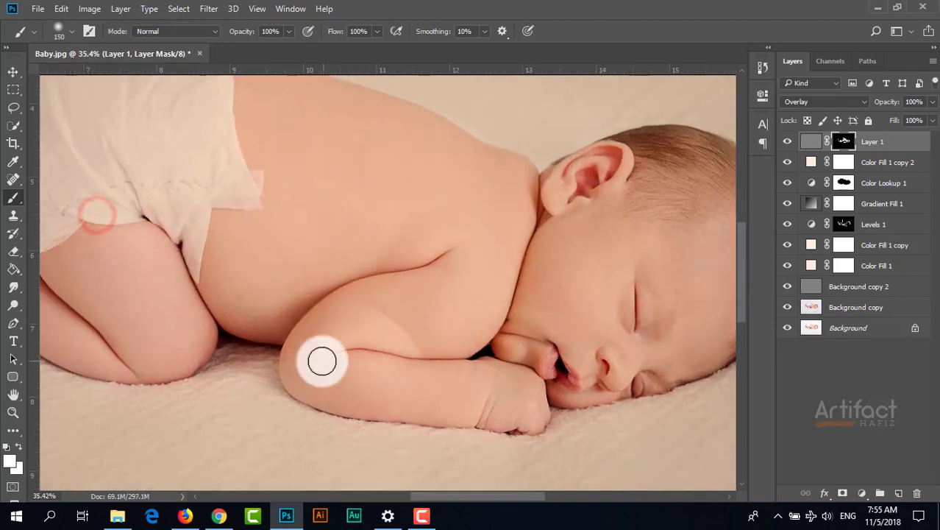
{"action": "left_click", "coordinate": [301, 352]}
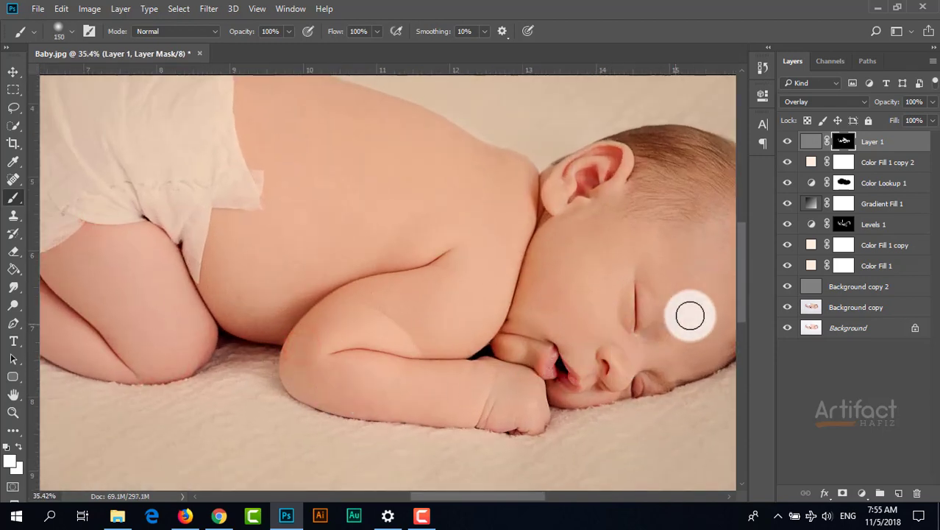
{"action": "left_click_drag", "start_coordinate": [684, 292], "coordinate": [650, 304]}
Compare the baby's face close up with the High Pass layer hidden and shown, and review the whole photo
{"action": "left_click", "coordinate": [788, 142]}
{"action": "scroll", "coordinate": [704, 286], "scroll_direction": "up", "scroll_amount": 4}
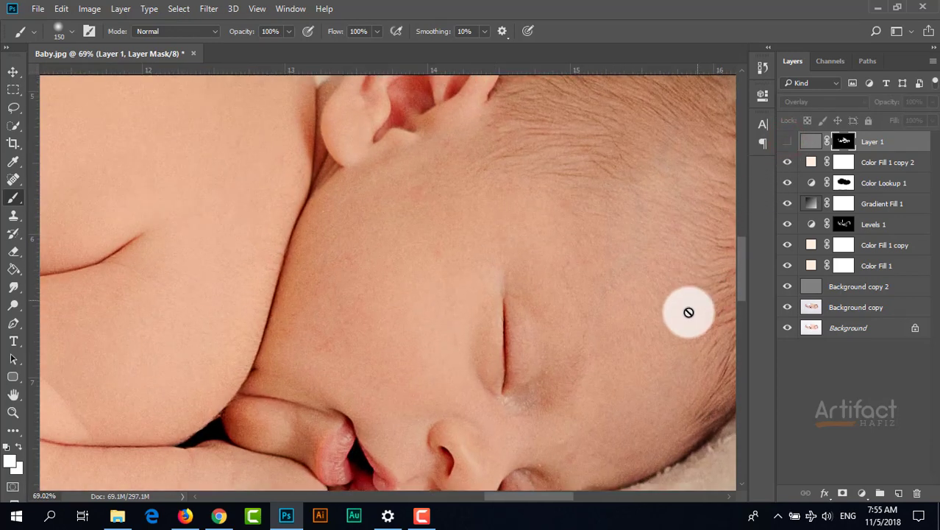
{"action": "left_click_drag", "start_coordinate": [650, 361], "coordinate": [650, 289]}
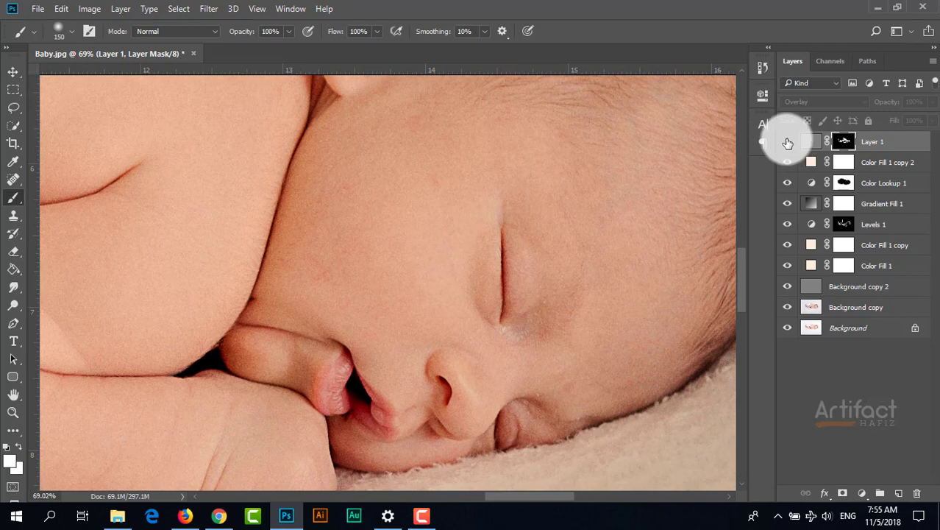
{"action": "left_click", "coordinate": [788, 142]}
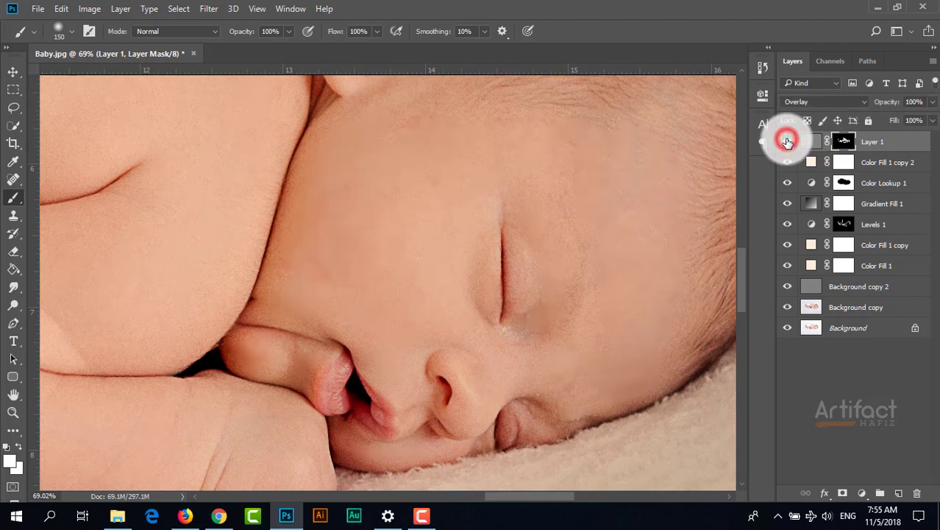
{"action": "scroll", "coordinate": [487, 283], "scroll_direction": "down", "scroll_amount": 5}
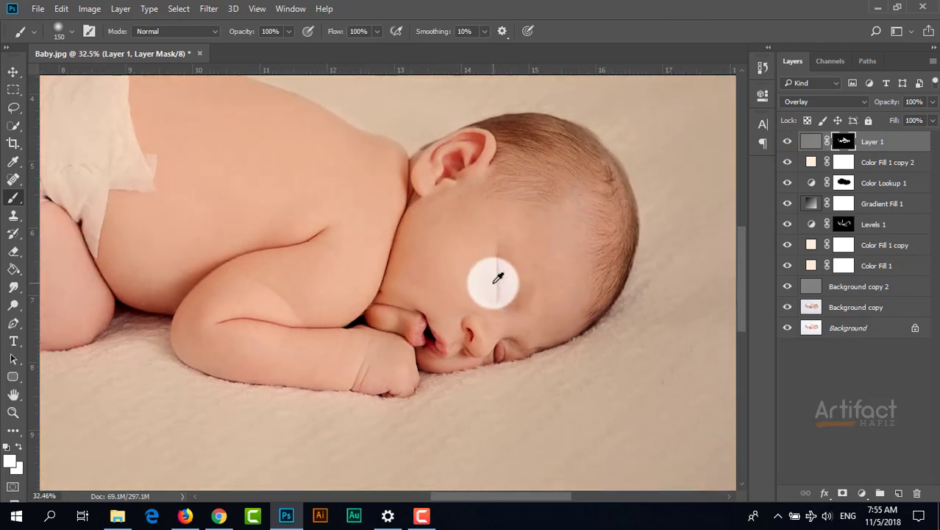
{"action": "scroll", "coordinate": [497, 278], "scroll_direction": "down", "scroll_amount": 3}
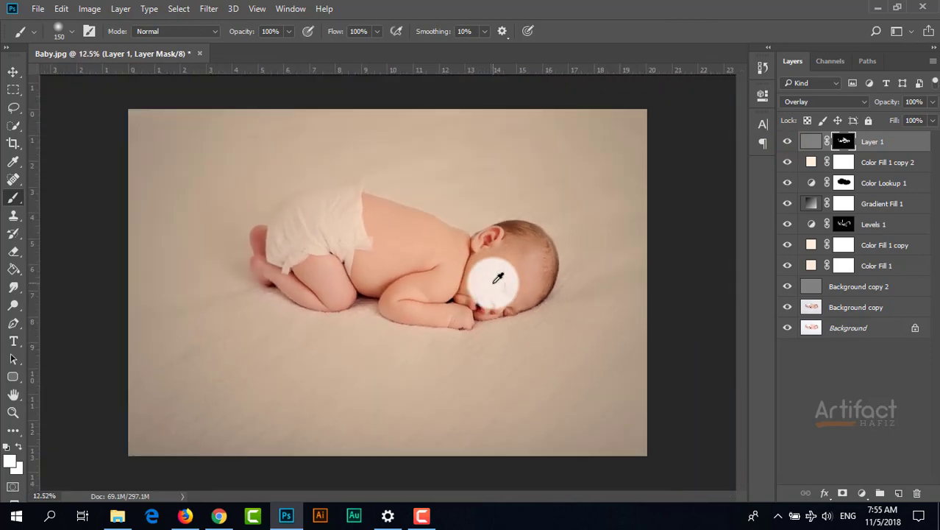
{"action": "scroll", "coordinate": [389, 293], "scroll_direction": "up", "scroll_amount": 1}
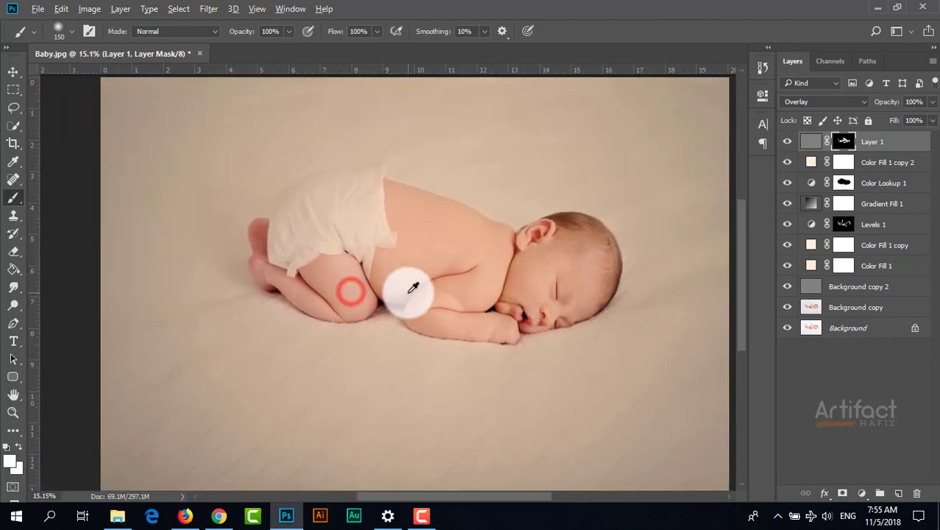
{"action": "scroll", "coordinate": [411, 289], "scroll_direction": "down", "scroll_amount": 1}
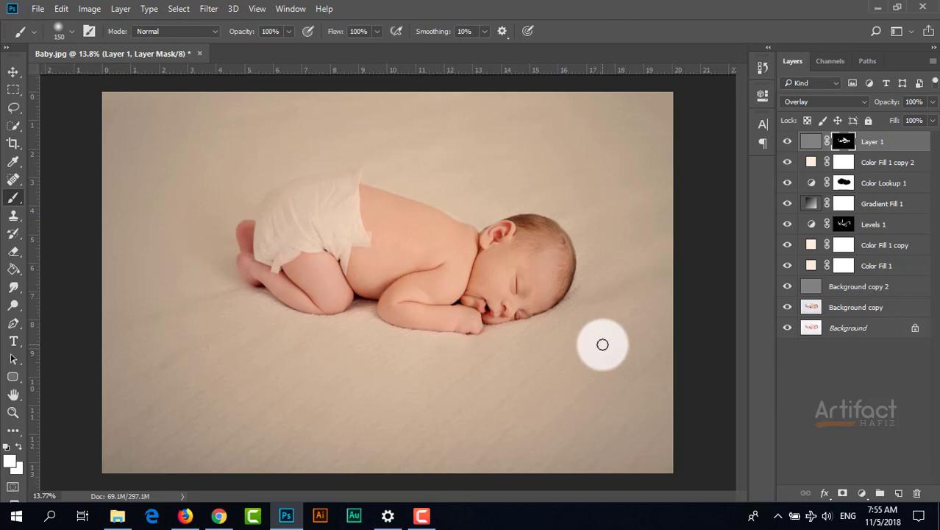
Compare the original Background layer alone with the fully retouched photo, leaving all layers shown
{"action": "left_click", "coordinate": [788, 328], "text": "alt"}
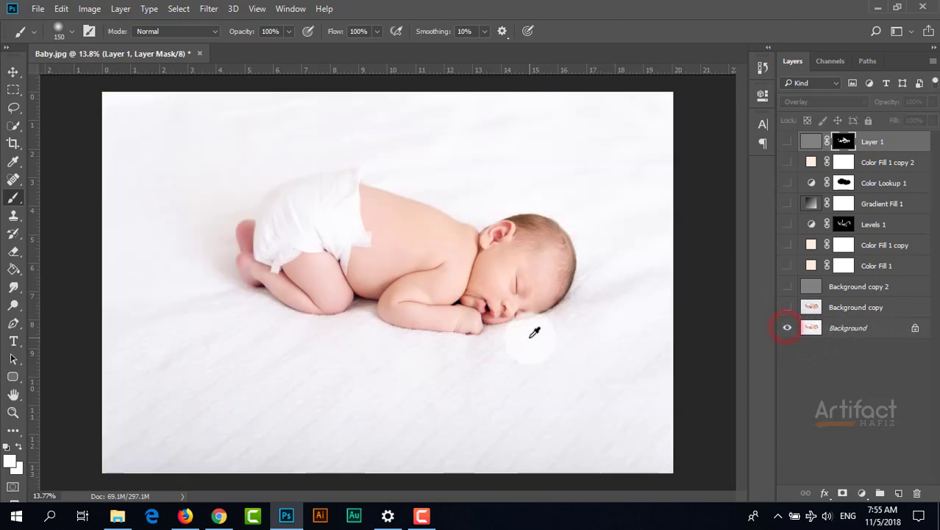
{"action": "scroll", "coordinate": [531, 329], "scroll_direction": "up", "scroll_amount": 1}
{"action": "left_click", "coordinate": [787, 328], "text": "alt"}
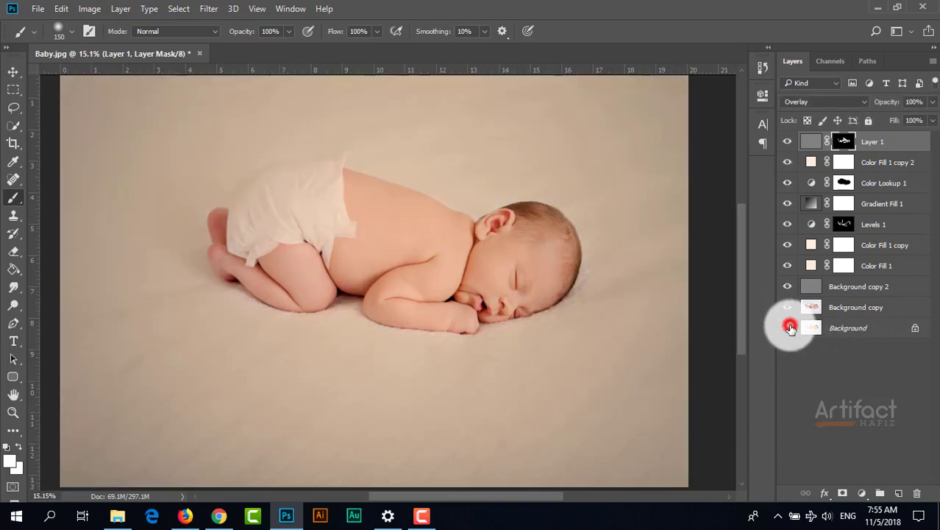
{"action": "scroll", "coordinate": [511, 266], "scroll_direction": "down", "scroll_amount": 2}
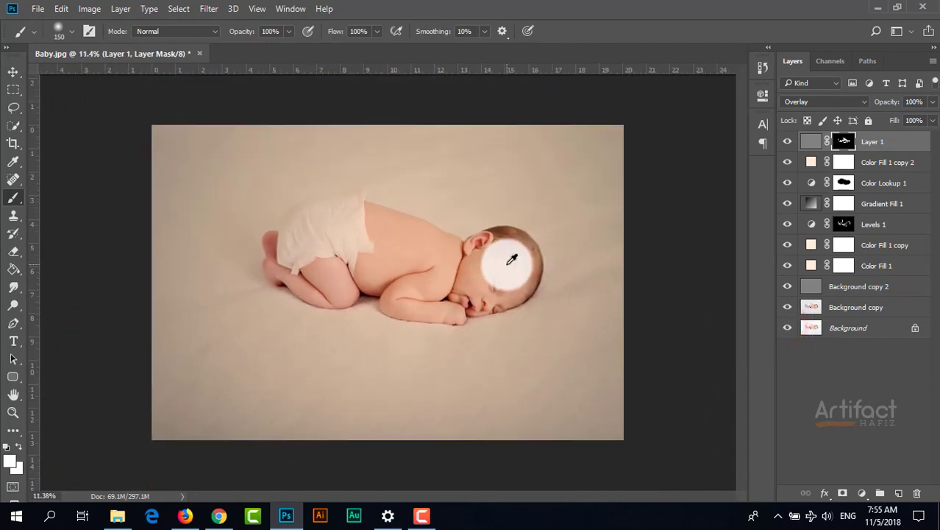